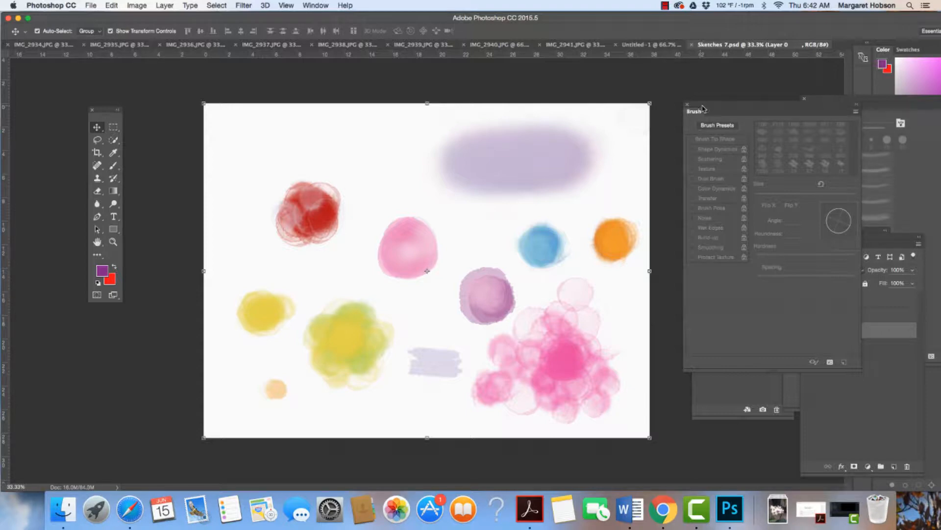
Rearrange the floating Brush, History, Properties and Layers panels so the full Layers list is accessible beside the canvas.
{"action": "left_click_drag", "start_coordinate": [703, 108], "coordinate": [790, 275]}
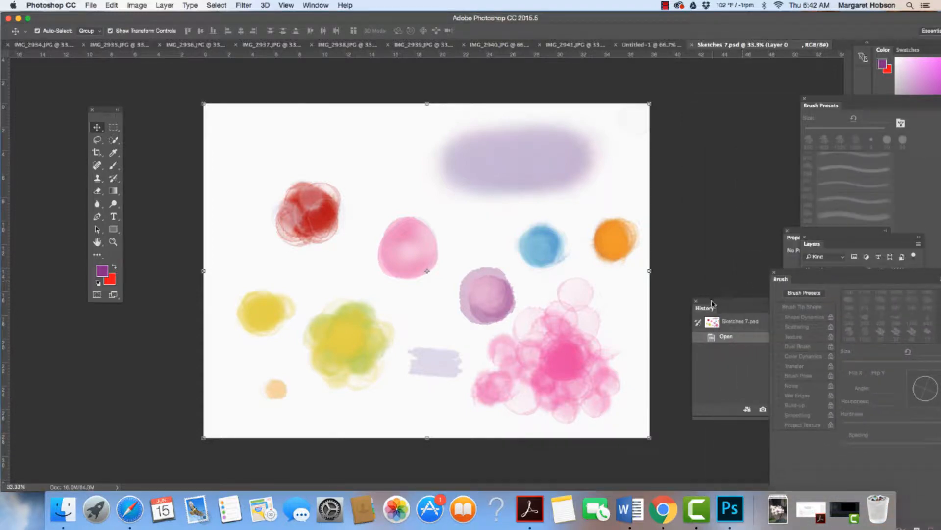
{"action": "left_click_drag", "start_coordinate": [711, 307], "coordinate": [699, 146]}
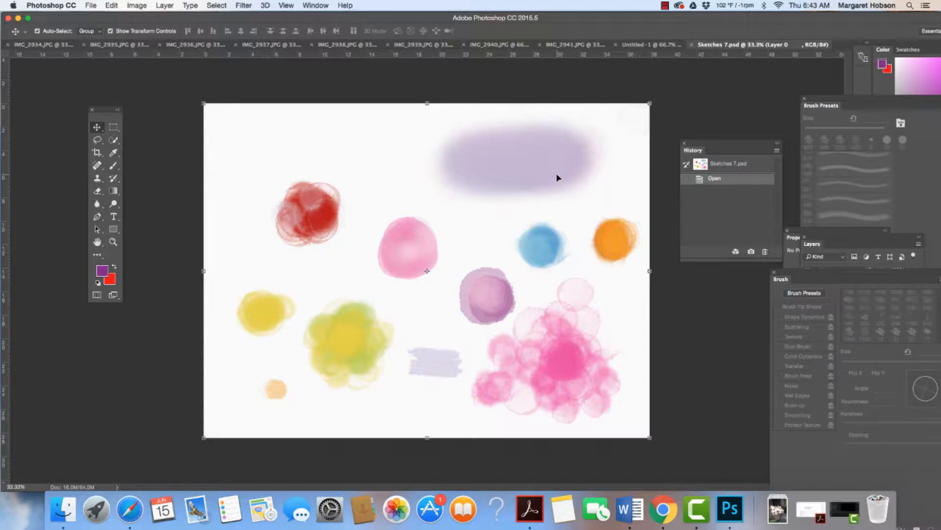
{"action": "left_click_drag", "start_coordinate": [820, 235], "coordinate": [760, 196]}
{"action": "left_click_drag", "start_coordinate": [839, 239], "coordinate": [749, 132]}
Hide and show Layer 1 and Layer 2 in turn to check which painted shapes each one holds.
{"action": "left_click", "coordinate": [730, 210]}
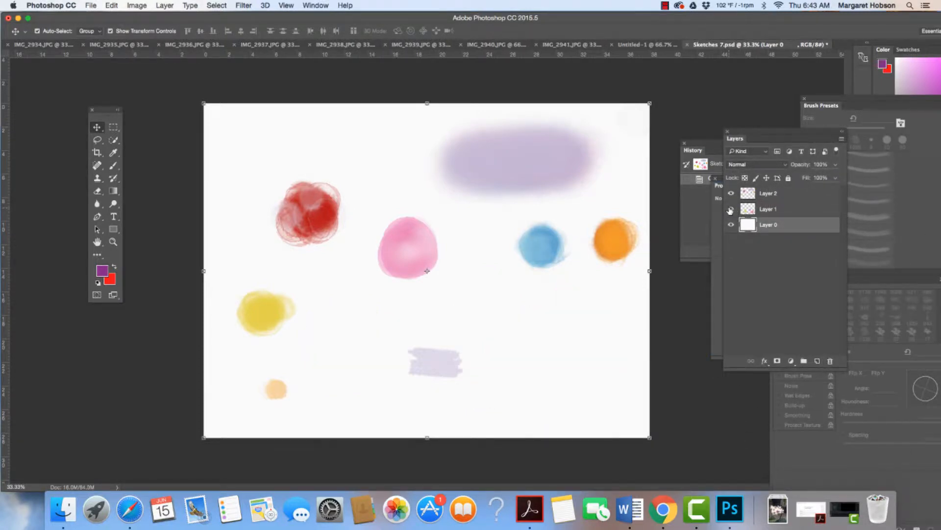
{"action": "left_click", "coordinate": [730, 210]}
{"action": "left_click", "coordinate": [731, 193]}
{"action": "left_click", "coordinate": [731, 194]}
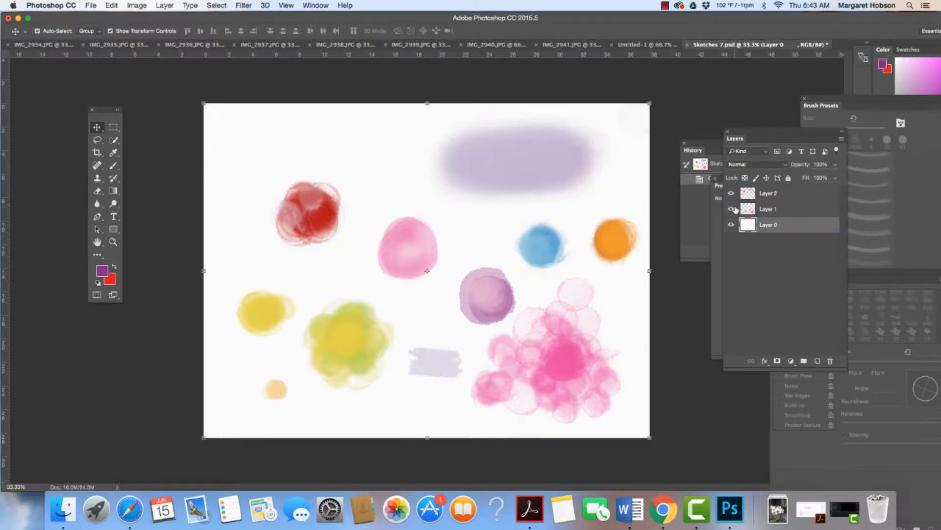
{"action": "left_click", "coordinate": [730, 209]}
{"action": "left_click", "coordinate": [731, 209]}
Add a new empty layer directly above Layer 2.
{"action": "left_click", "coordinate": [786, 215]}
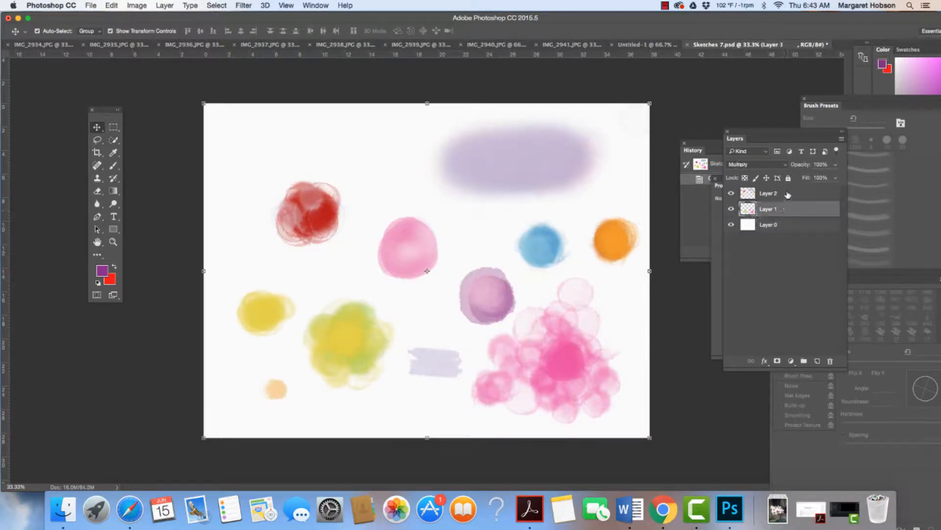
{"action": "left_click", "coordinate": [787, 195]}
{"action": "left_click", "coordinate": [817, 361]}
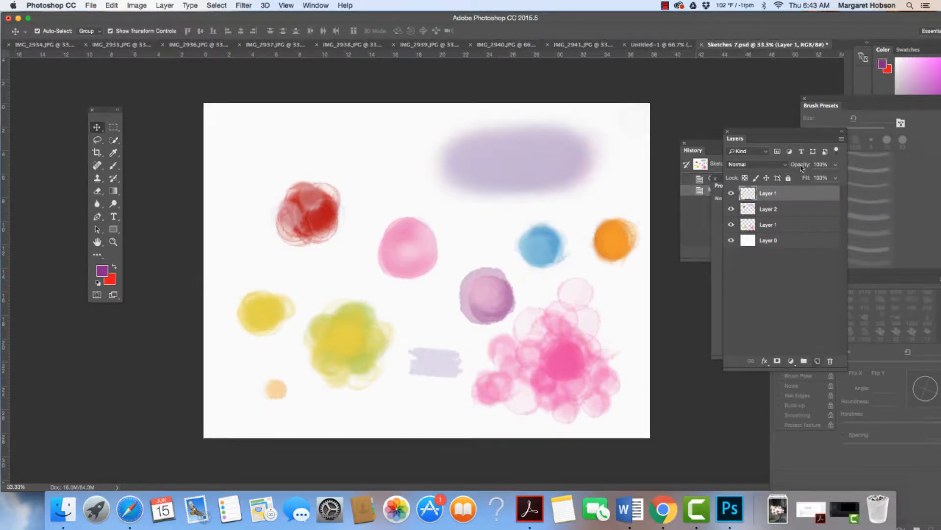
Make Layer 2 the active layer and briefly hide and show it to check its shapes.
{"action": "left_click", "coordinate": [781, 215]}
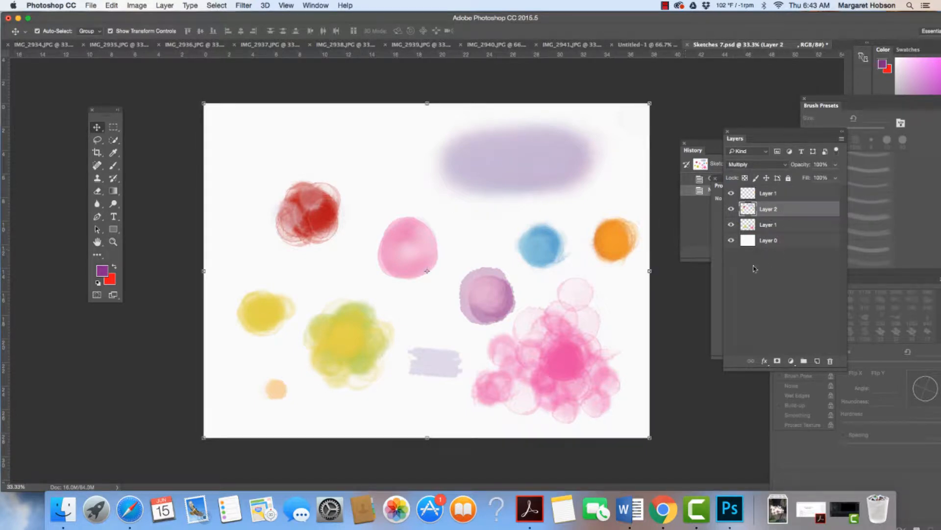
{"action": "left_click", "coordinate": [731, 210]}
{"action": "left_click", "coordinate": [732, 210]}
Select the pink circle on Layer 2 with the Quick Selection tool and define it as the brush preset Sampled Brush 2.
{"action": "left_click_drag", "start_coordinate": [114, 140], "coordinate": [131, 145]}
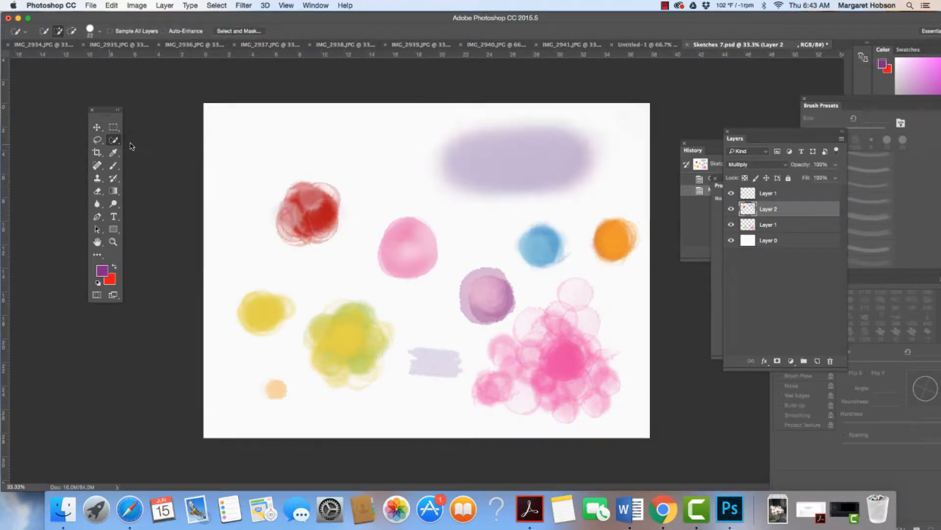
{"action": "left_click", "coordinate": [731, 242]}
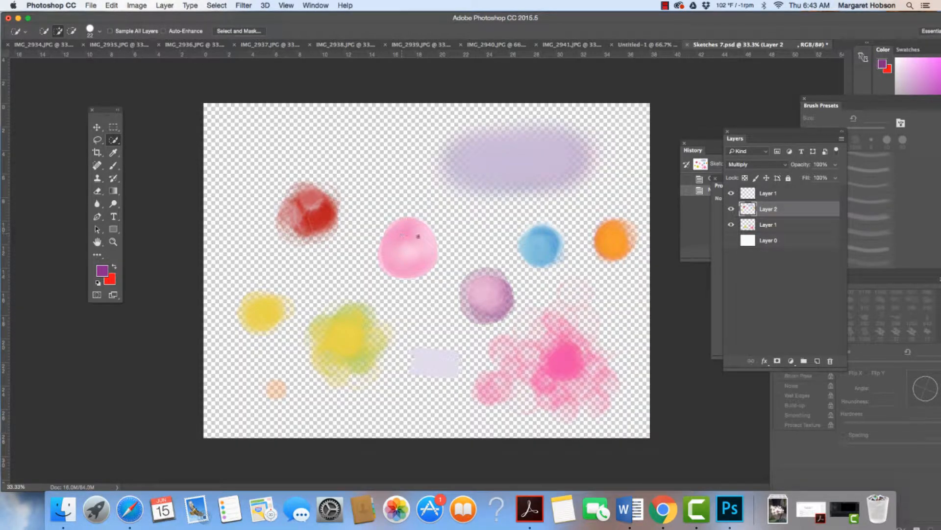
{"action": "left_click", "coordinate": [731, 240]}
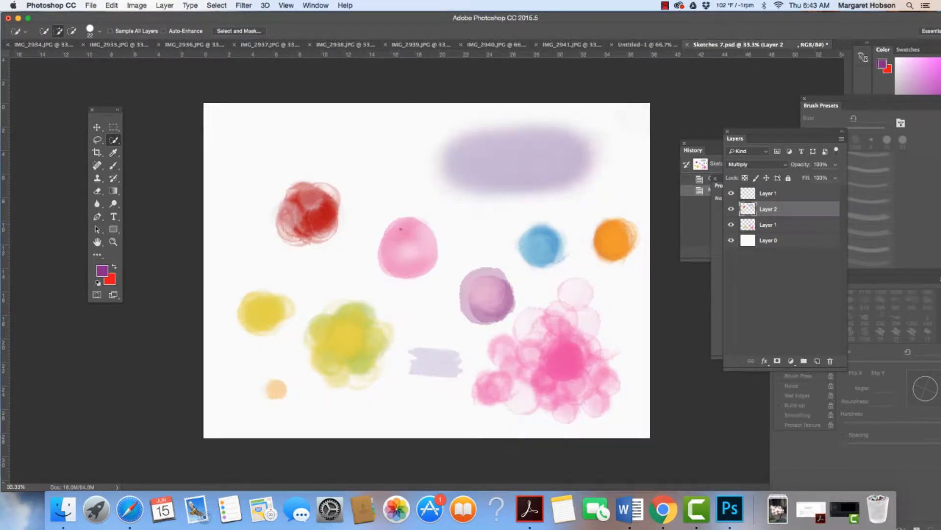
{"action": "left_click_drag", "start_coordinate": [411, 257], "coordinate": [401, 239]}
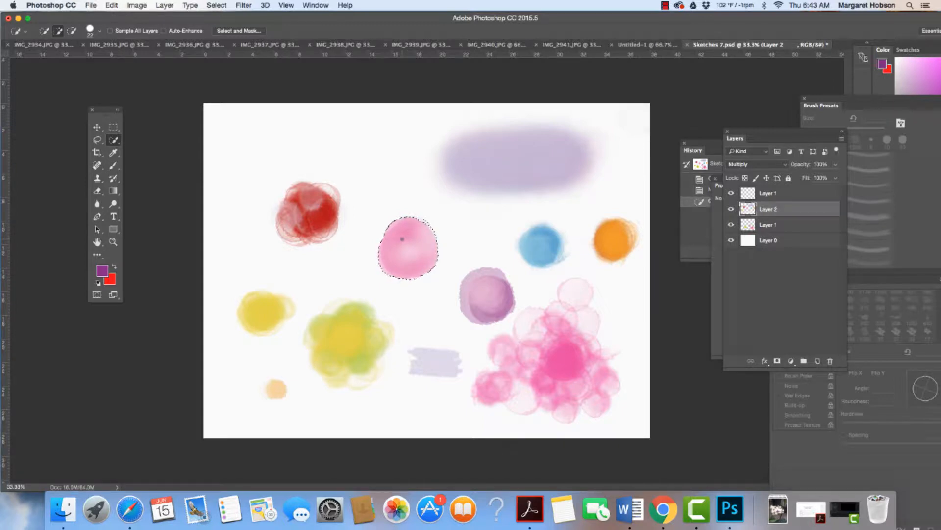
{"action": "left_click", "coordinate": [113, 5]}
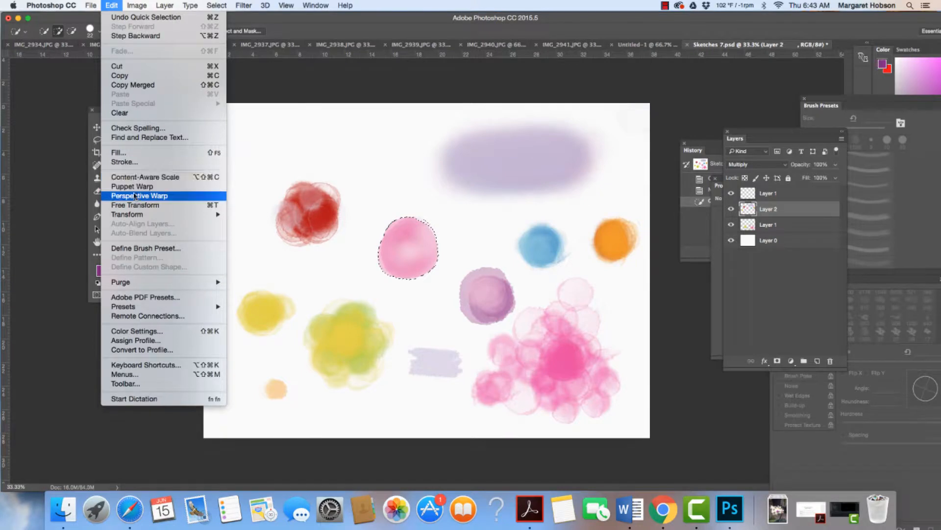
{"action": "left_click", "coordinate": [142, 249]}
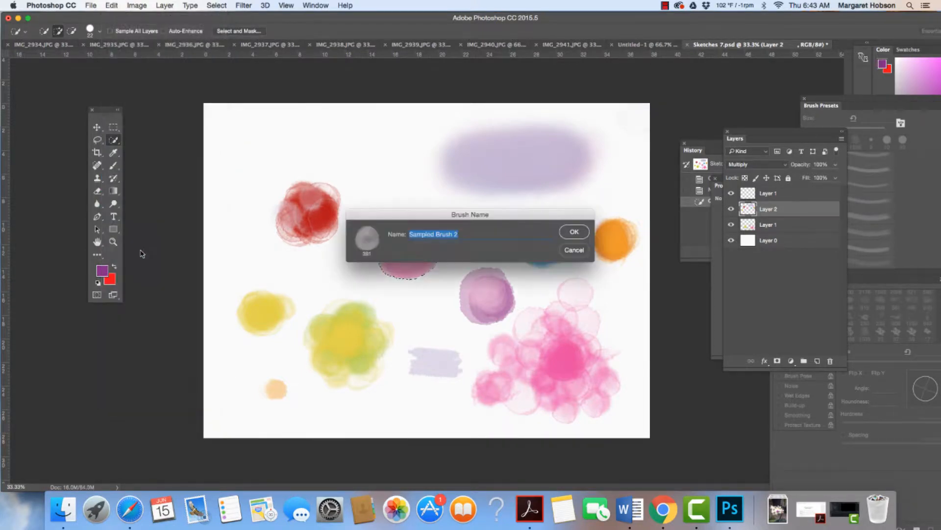
{"action": "left_click", "coordinate": [574, 231]}
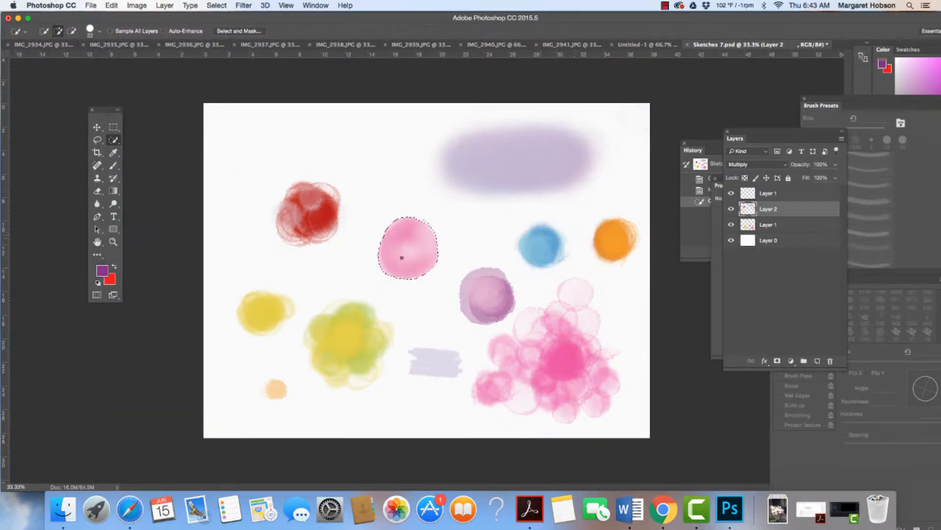
Clear the selection around the pink circle.
{"action": "left_click", "coordinate": [315, 235]}
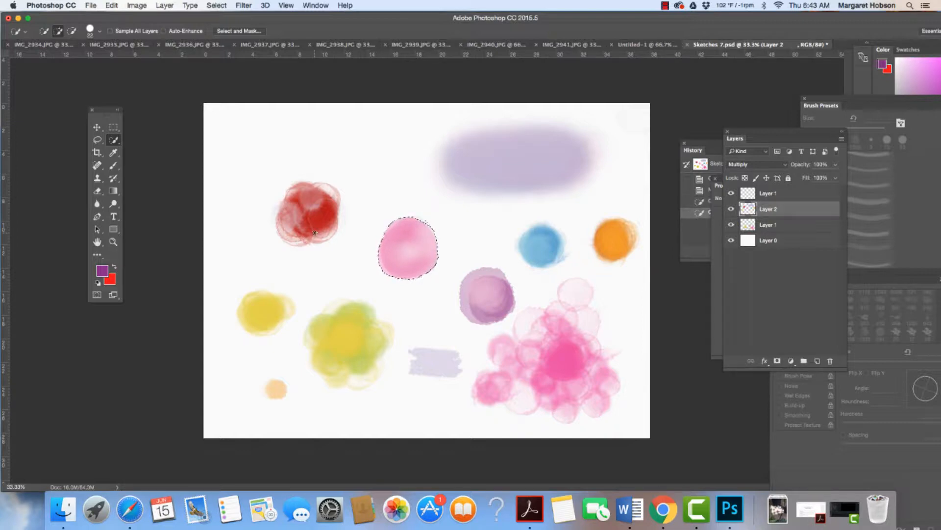
{"action": "key", "text": "super+d"}
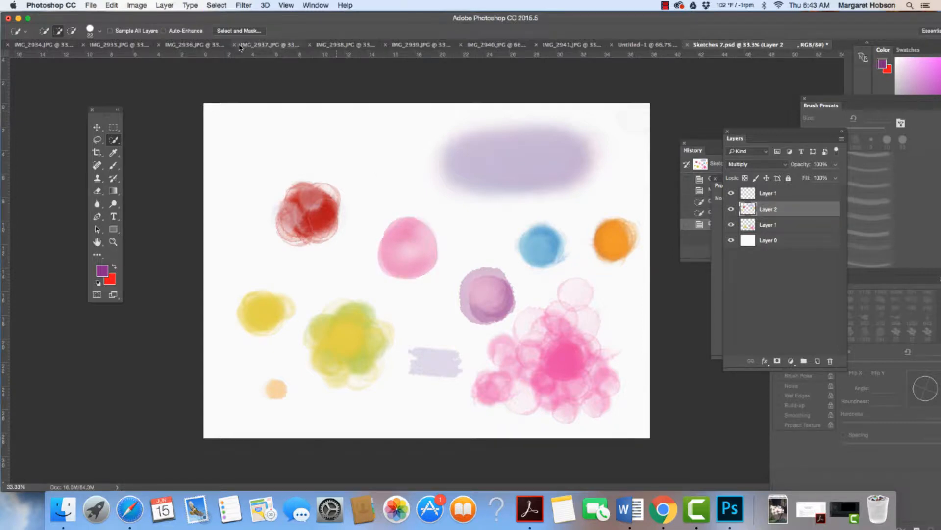
{"action": "left_click", "coordinate": [223, 6]}
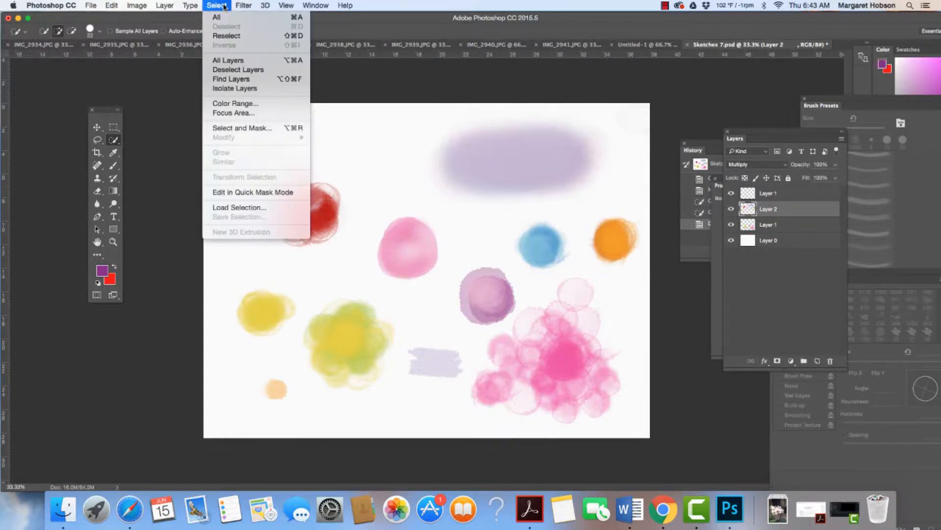
{"action": "left_click", "coordinate": [380, 159]}
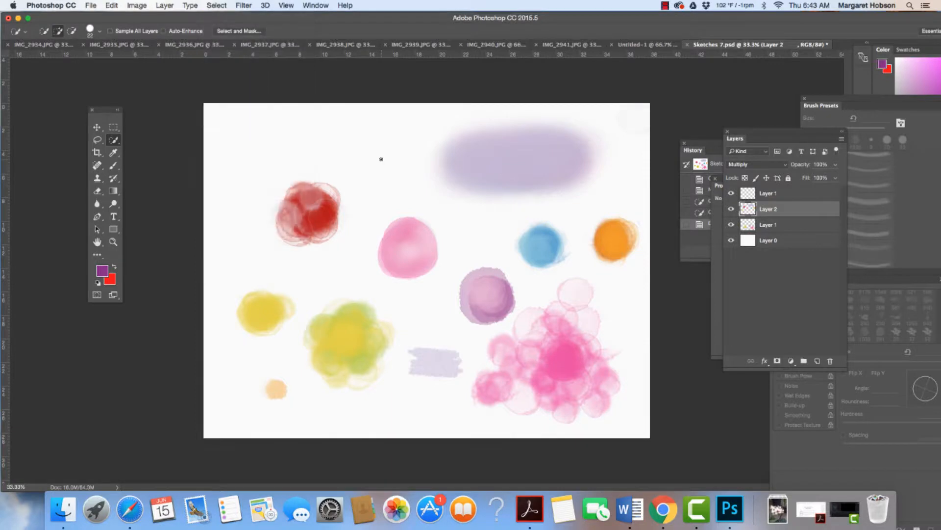
Set the Quick Selection brush size to 70 px and select the red blob on Layer 2.
{"action": "left_click", "coordinate": [118, 143]}
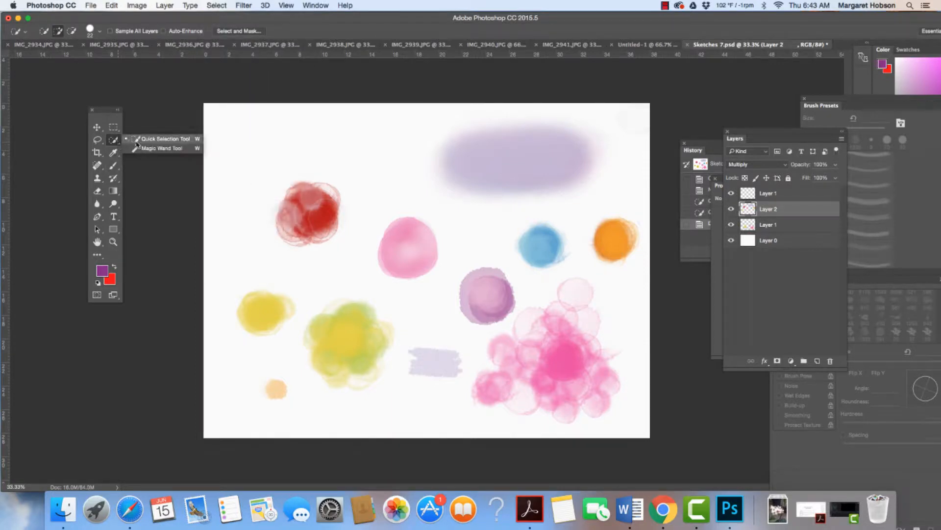
{"action": "left_click", "coordinate": [101, 32]}
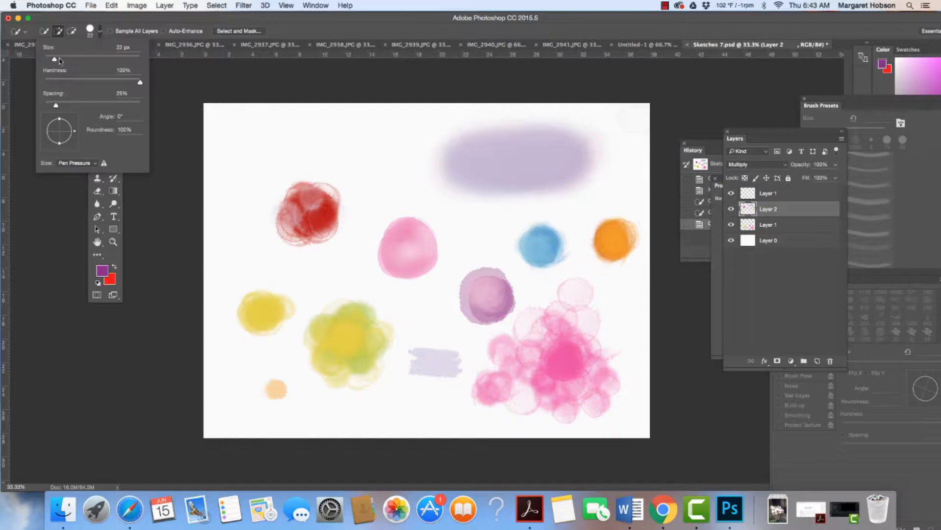
{"action": "left_click_drag", "start_coordinate": [54, 60], "coordinate": [59, 61]}
{"action": "left_click_drag", "start_coordinate": [304, 233], "coordinate": [319, 214]}
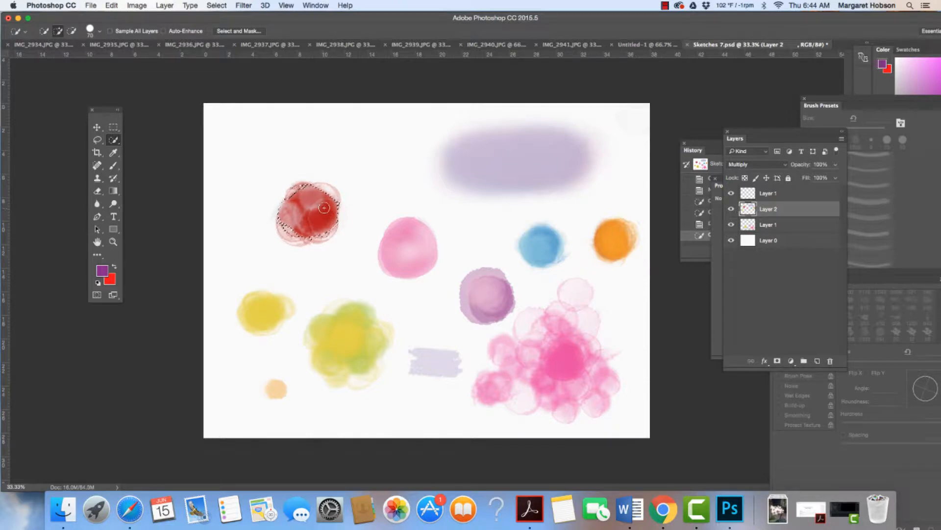
Try to extend the selection to the red blob's pale outer edge and check its outline with Layer 2 hidden.
{"action": "key", "text": "super+equal"}
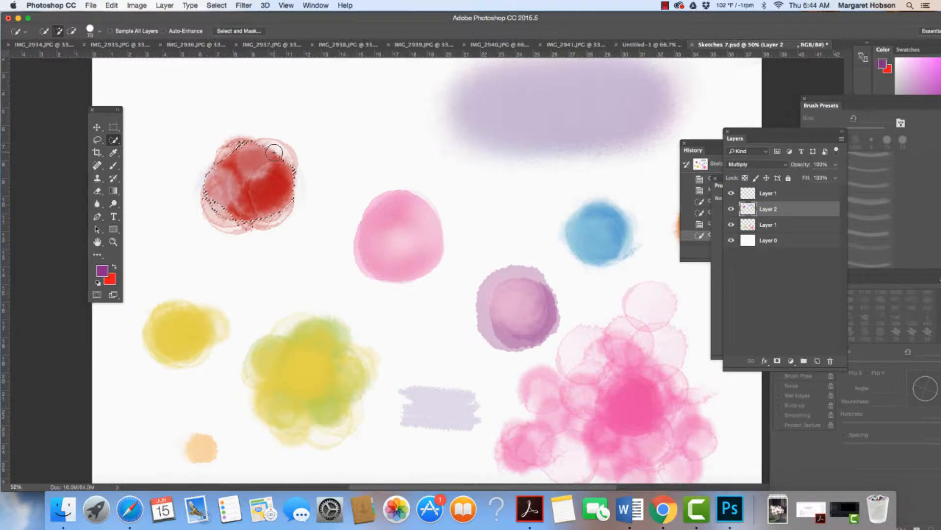
{"action": "left_click", "coordinate": [272, 153]}
{"action": "left_click", "coordinate": [274, 152]}
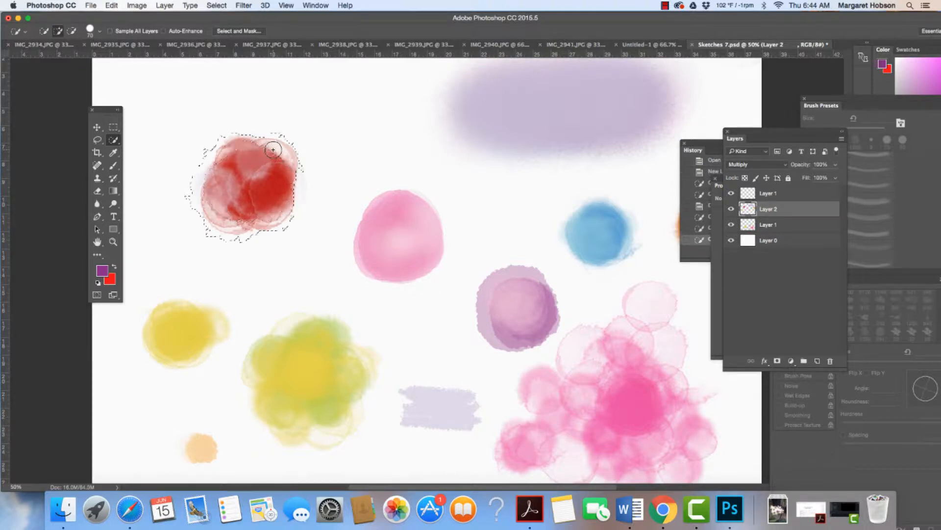
{"action": "left_click", "coordinate": [278, 148]}
{"action": "left_click", "coordinate": [279, 148]}
{"action": "left_click", "coordinate": [278, 149]}
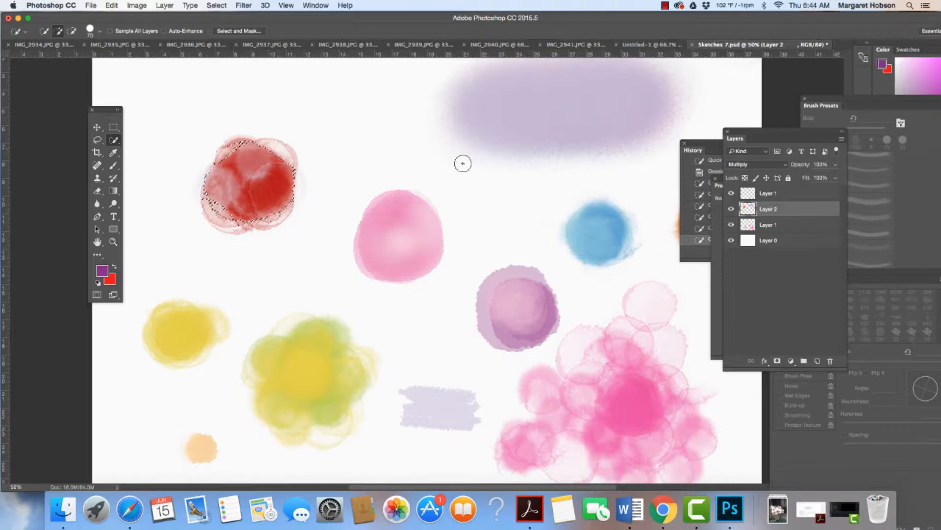
{"action": "left_click", "coordinate": [731, 210]}
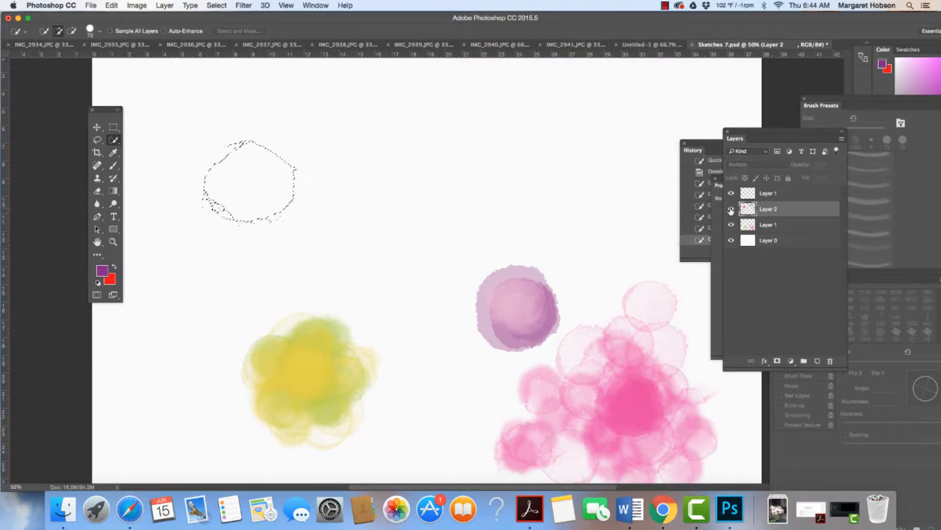
{"action": "left_click", "coordinate": [731, 209]}
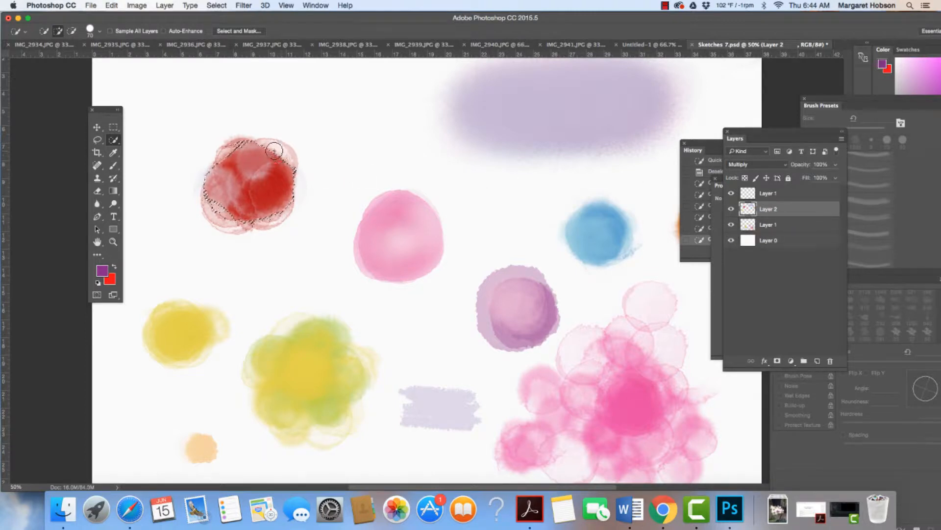
Preview the selection in Quick Mask mode and change the Quick Mask overlay colour to blue 3c58a7.
{"action": "left_click", "coordinate": [97, 296]}
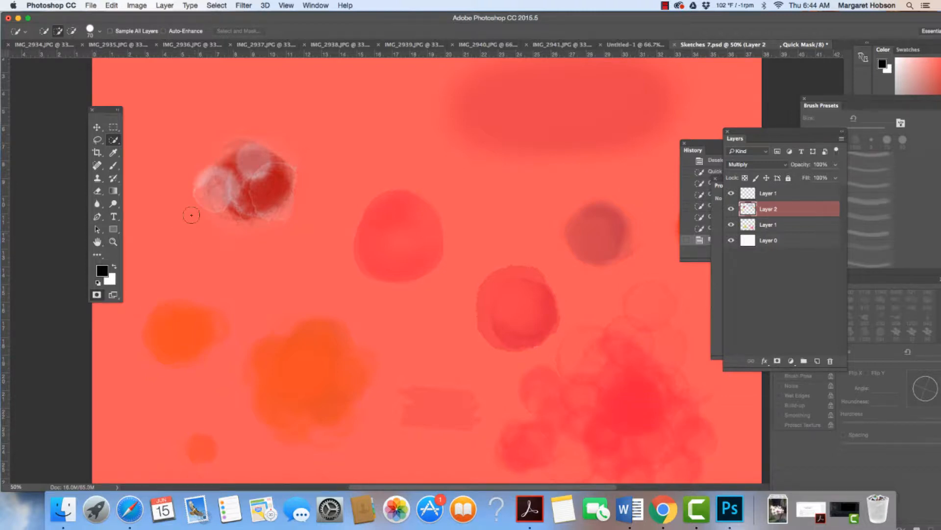
{"action": "double_click", "coordinate": [96, 294]}
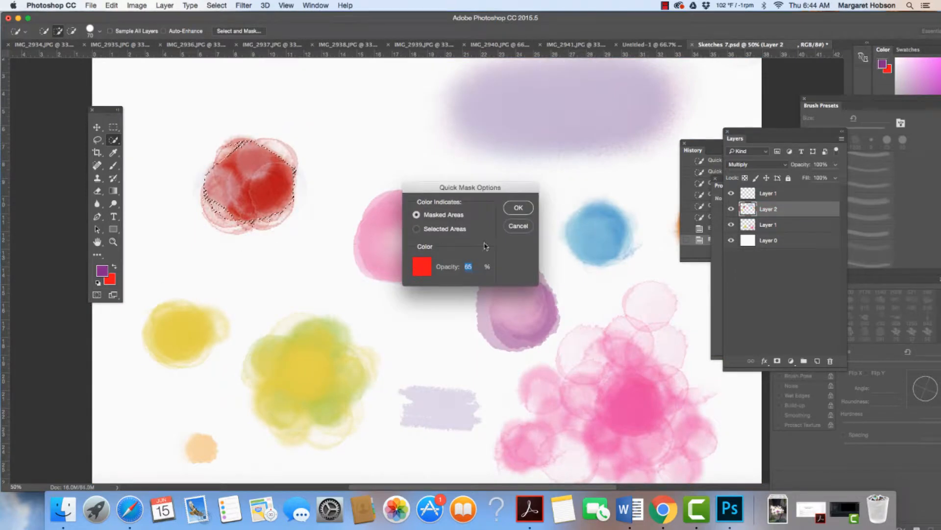
{"action": "left_click", "coordinate": [422, 267]}
{"action": "left_click", "coordinate": [779, 166]}
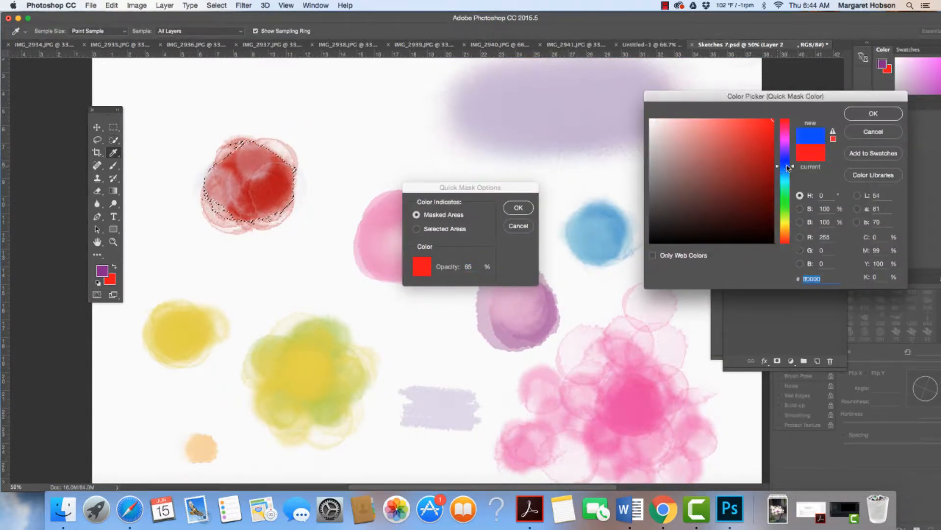
{"action": "left_click", "coordinate": [712, 138]}
{"action": "left_click", "coordinate": [729, 160]}
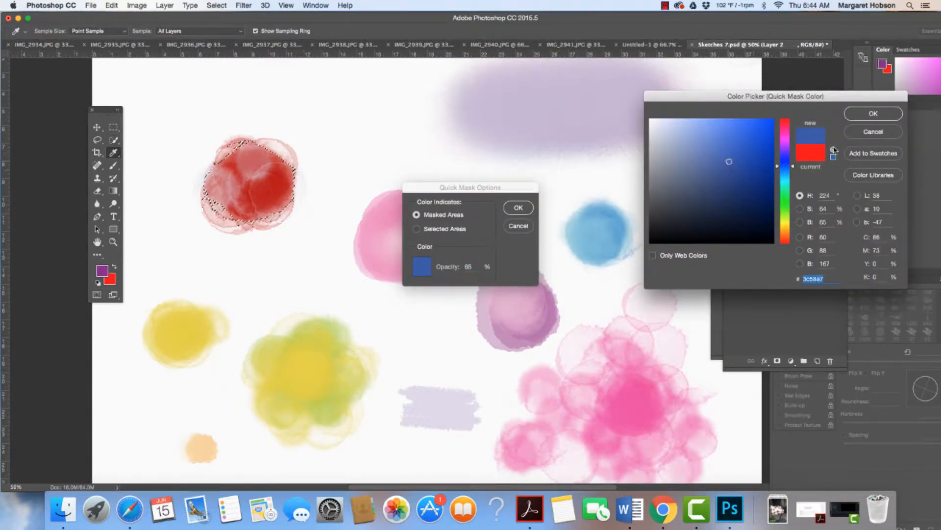
{"action": "left_click", "coordinate": [873, 113]}
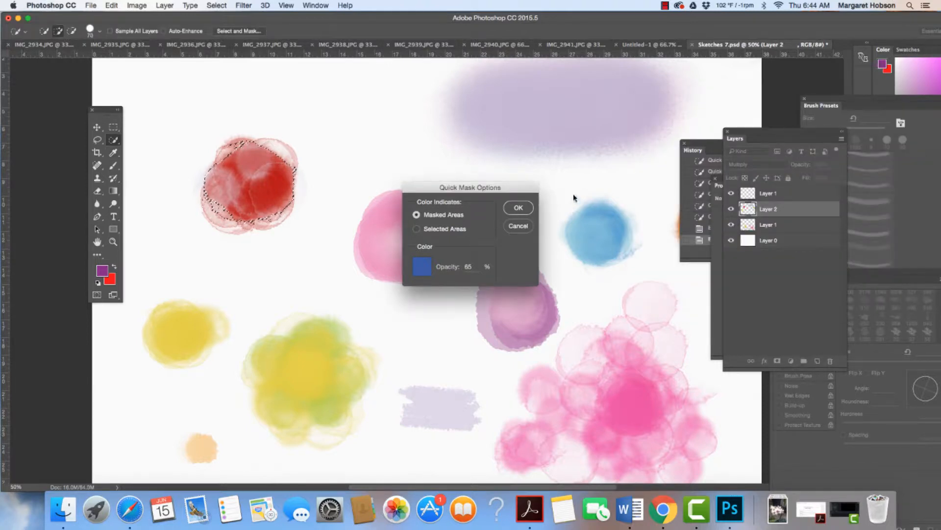
{"action": "left_click", "coordinate": [519, 207]}
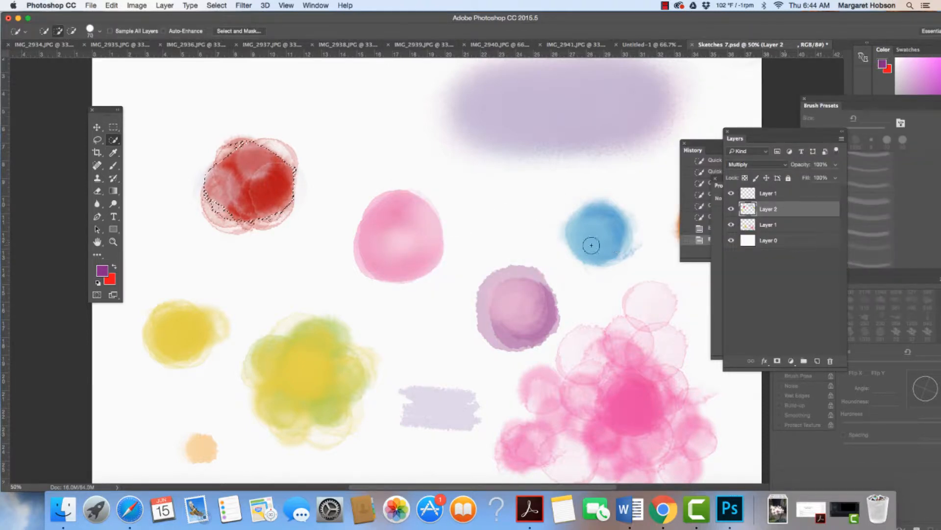
Return to Quick Mask mode and choose the Brush tool with the hard round 70 px tip.
{"action": "left_click", "coordinate": [97, 295]}
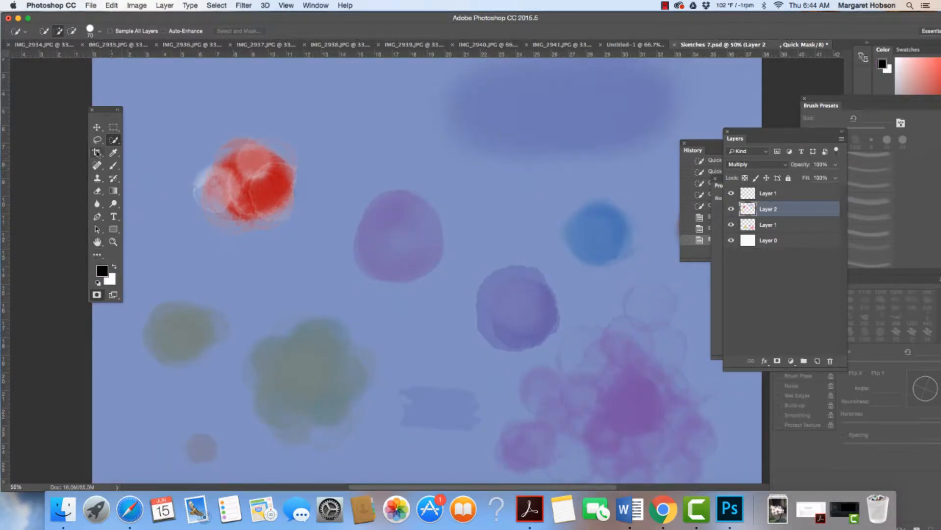
{"action": "left_click", "coordinate": [113, 165]}
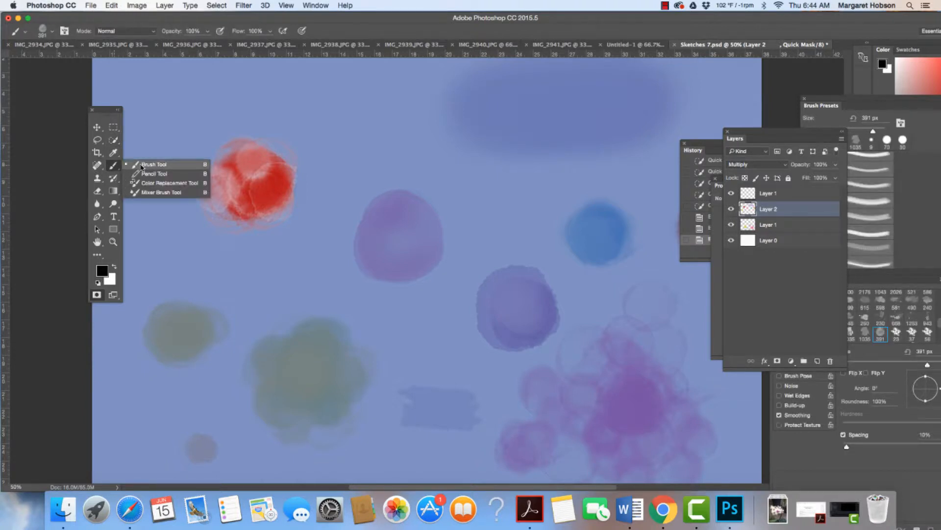
{"action": "left_click", "coordinate": [147, 165]}
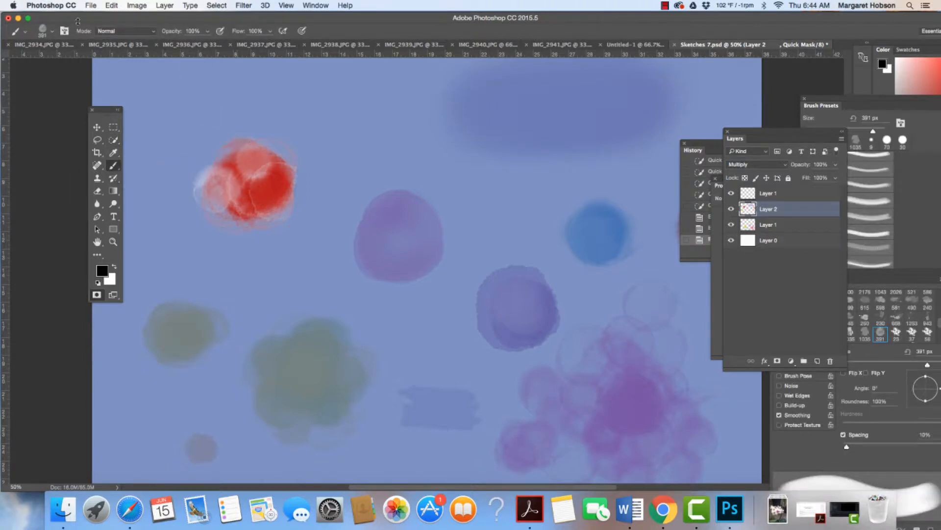
{"action": "left_click", "coordinate": [51, 34]}
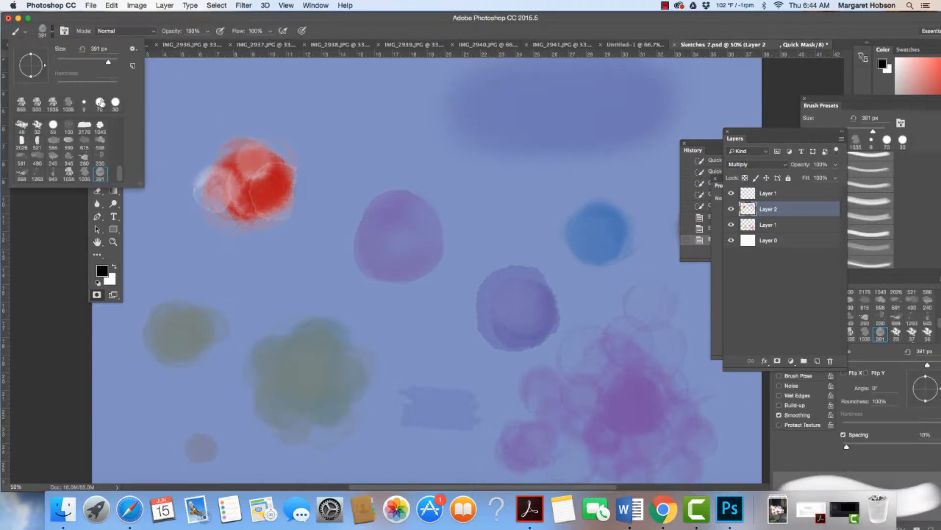
{"action": "left_click", "coordinate": [99, 102]}
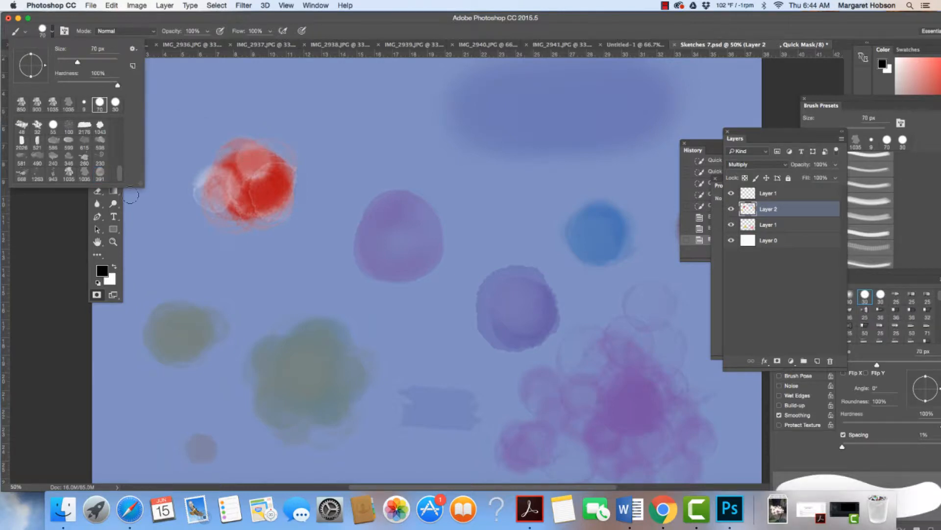
Paint white around the red blob's edge in the Quick Mask to add its pale outer areas to the selection.
{"action": "left_click", "coordinate": [114, 266]}
{"action": "left_click", "coordinate": [115, 266]}
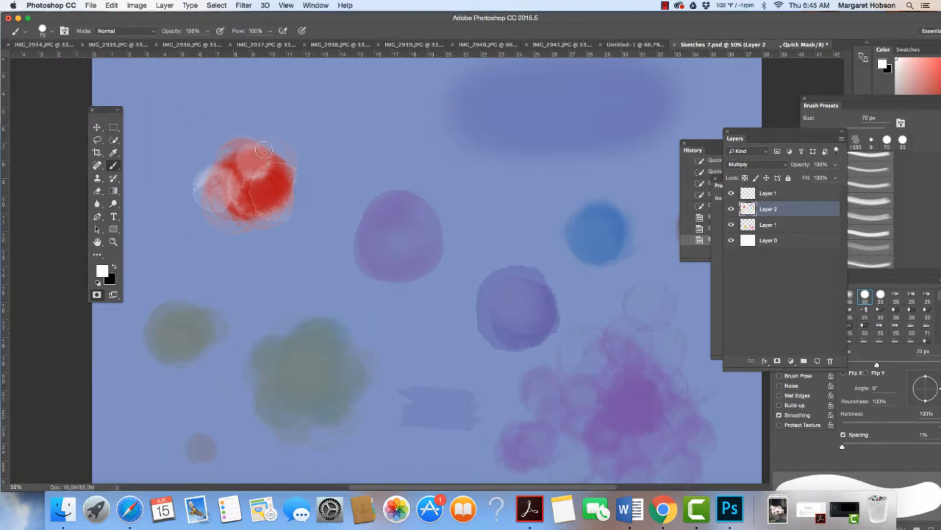
{"action": "mouse_move", "coordinate": [244, 146]}
{"action": "left_mouse_down"}
{"action": "mouse_move", "coordinate": [221, 167]}
{"action": "mouse_move", "coordinate": [264, 147]}
{"action": "mouse_move", "coordinate": [286, 159]}
{"action": "mouse_move", "coordinate": [298, 193]}
{"action": "mouse_move", "coordinate": [269, 218]}
{"action": "mouse_move", "coordinate": [237, 221]}
{"action": "mouse_move", "coordinate": [207, 199]}
{"action": "mouse_move", "coordinate": [203, 190]}
{"action": "mouse_move", "coordinate": [230, 157]}
{"action": "mouse_move", "coordinate": [201, 180]}
{"action": "mouse_move", "coordinate": [241, 213]}
{"action": "mouse_move", "coordinate": [266, 210]}
{"action": "left_mouse_up"}
{"action": "mouse_move", "coordinate": [264, 163]}
{"action": "left_mouse_down"}
{"action": "mouse_move", "coordinate": [259, 143]}
{"action": "mouse_move", "coordinate": [235, 152]}
{"action": "mouse_move", "coordinate": [280, 162]}
{"action": "mouse_move", "coordinate": [272, 199]}
{"action": "mouse_move", "coordinate": [265, 223]}
{"action": "left_mouse_up"}
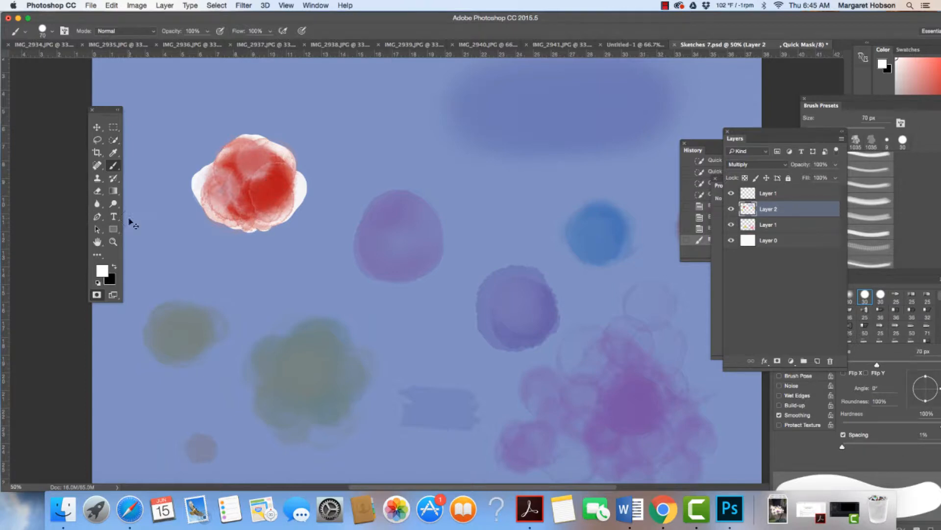
Paint white over the small masked triangle inside the red blob at 200% zoom.
{"action": "key", "text": "super+plus"}
{"action": "key", "text": "super+plus"}
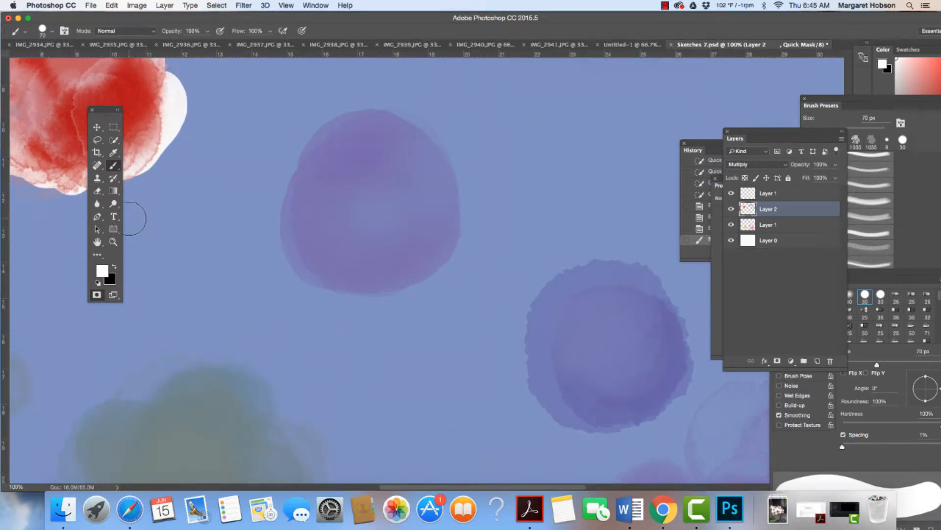
{"action": "key", "text": "super+plus"}
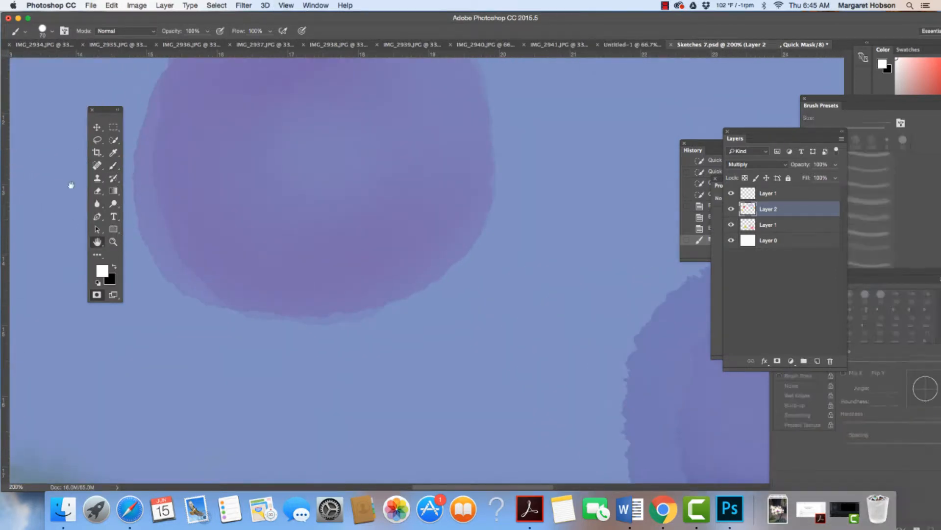
{"action": "left_click_drag", "start_coordinate": [229, 208], "coordinate": [388, 328]}
{"action": "left_click_drag", "start_coordinate": [256, 233], "coordinate": [445, 267]}
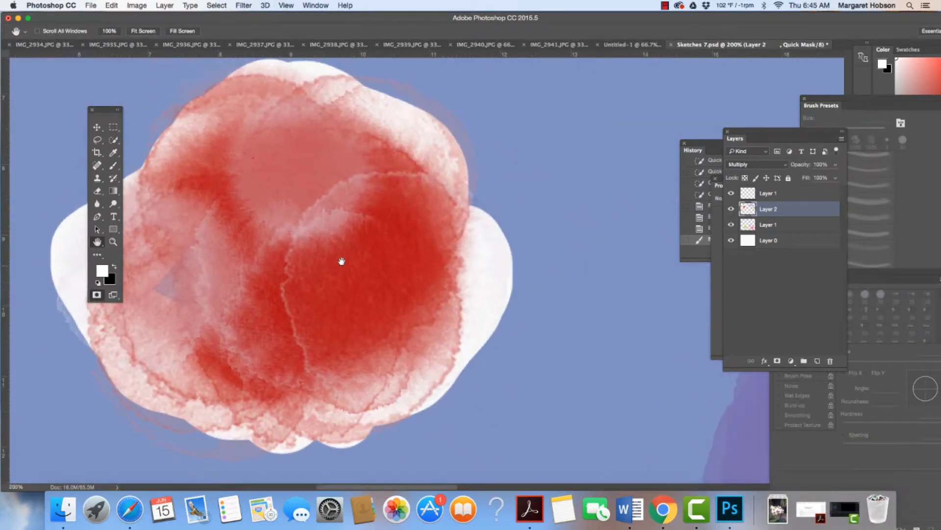
{"action": "left_click_drag", "start_coordinate": [342, 261], "coordinate": [410, 255]}
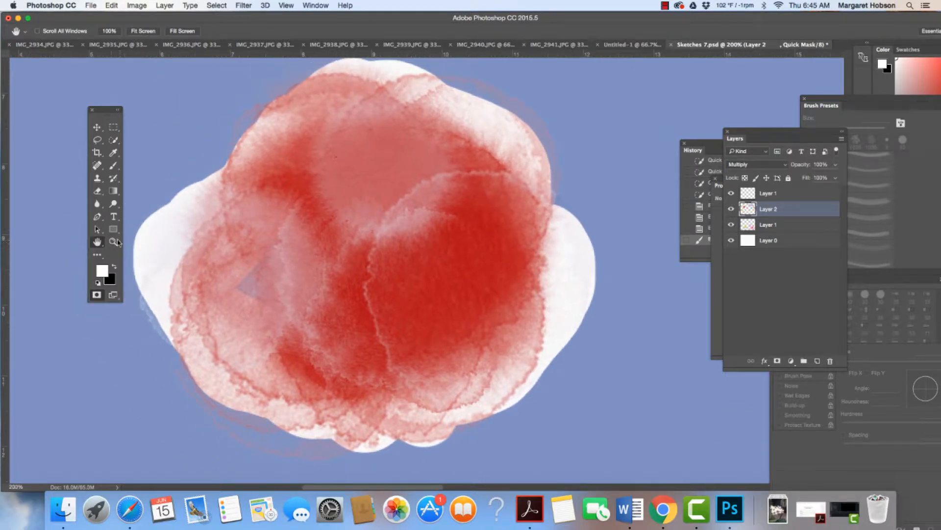
{"action": "left_click_drag", "start_coordinate": [268, 247], "coordinate": [319, 256]}
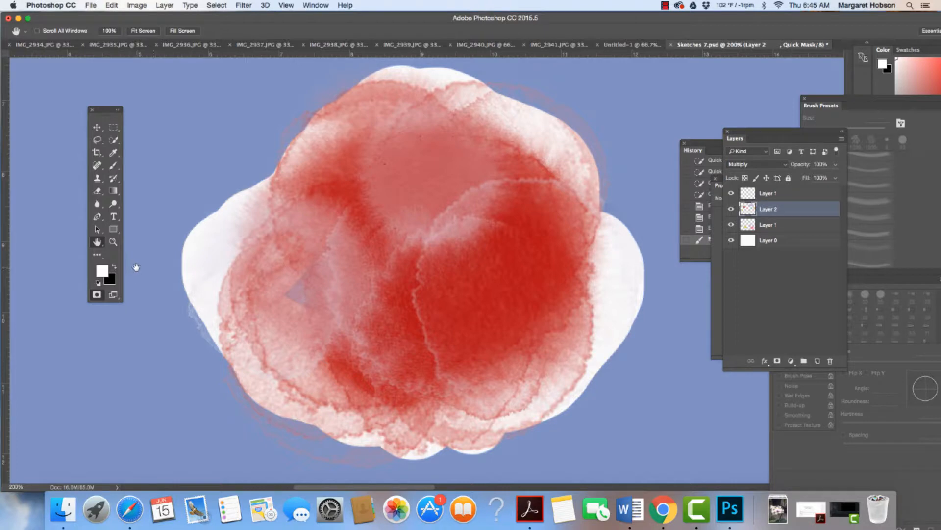
{"action": "key", "text": "b"}
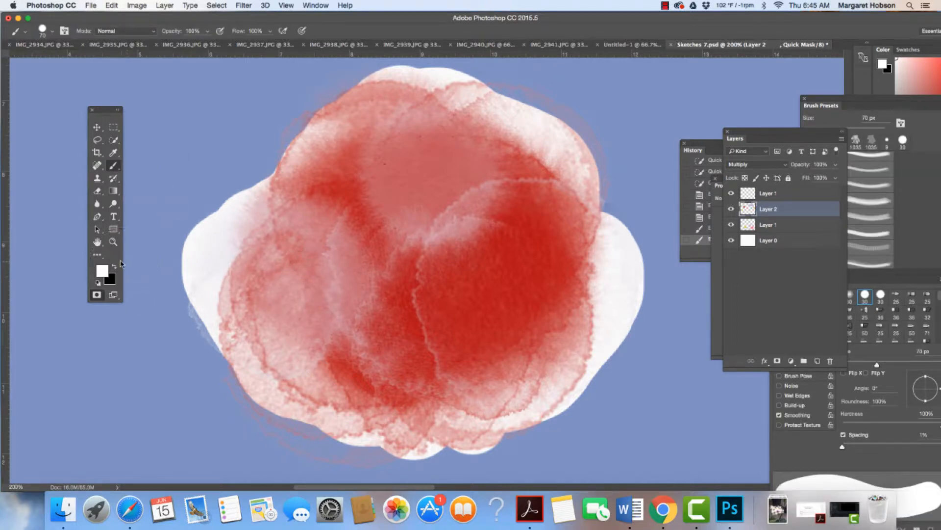
Paint black with a 30 px brush over the excess unmasked area along the red blob's left edge.
{"action": "left_click", "coordinate": [115, 268]}
{"action": "key", "text": "bracketleft"}
{"action": "key", "text": "bracketleft"}
{"action": "key", "text": "bracketleft"}
{"action": "key", "text": "bracketleft"}
{"action": "key", "text": "bracketleft"}
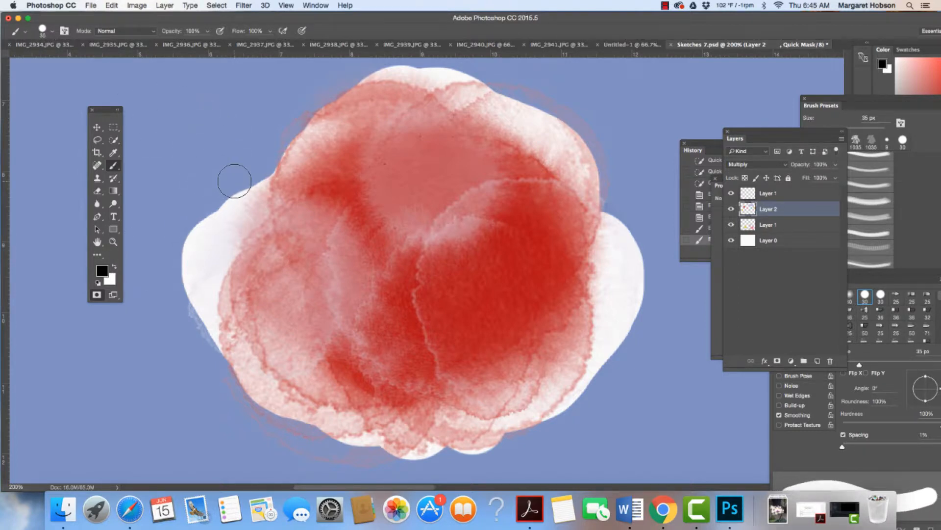
{"action": "key", "text": "bracketleft"}
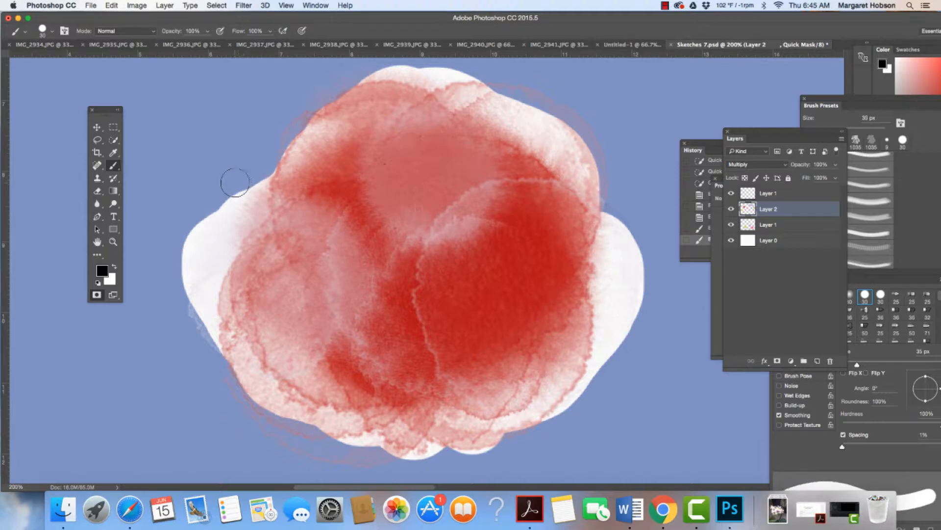
{"action": "mouse_move", "coordinate": [226, 201]}
{"action": "left_mouse_down"}
{"action": "mouse_move", "coordinate": [196, 237]}
{"action": "mouse_move", "coordinate": [187, 294]}
{"action": "mouse_move", "coordinate": [206, 346]}
{"action": "mouse_move", "coordinate": [202, 282]}
{"action": "mouse_move", "coordinate": [223, 247]}
{"action": "mouse_move", "coordinate": [204, 284]}
{"action": "left_mouse_up"}
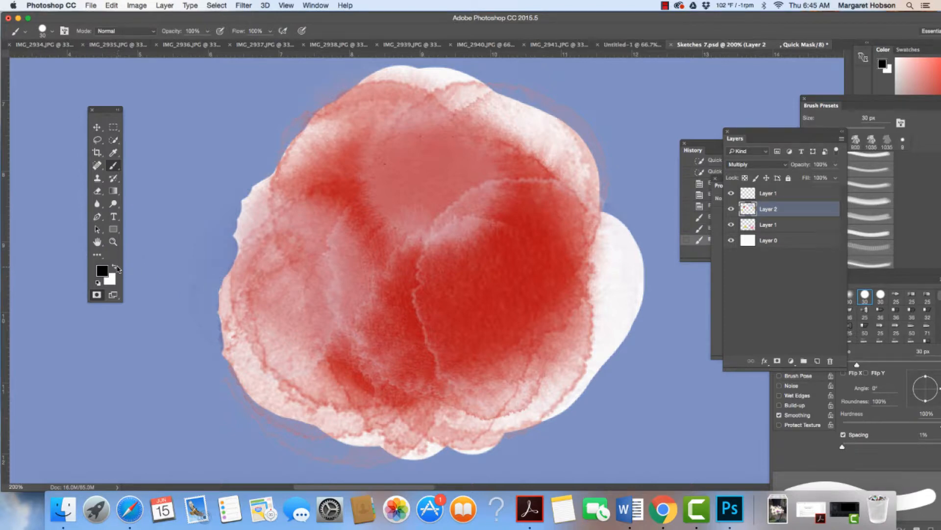
Paint white along the red blob's left, lower and upper-right edges to add them to the selection.
{"action": "left_click", "coordinate": [114, 266]}
{"action": "mouse_move", "coordinate": [211, 297]}
{"action": "left_mouse_down"}
{"action": "mouse_move", "coordinate": [204, 309]}
{"action": "mouse_move", "coordinate": [218, 327]}
{"action": "mouse_move", "coordinate": [206, 315]}
{"action": "mouse_move", "coordinate": [215, 289]}
{"action": "left_mouse_up"}
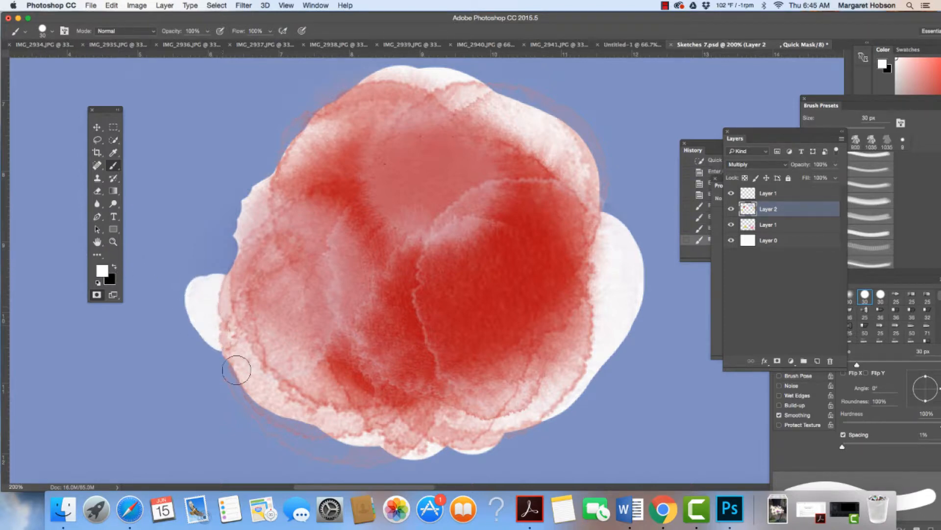
{"action": "mouse_move", "coordinate": [238, 369]}
{"action": "left_mouse_down"}
{"action": "mouse_move", "coordinate": [287, 429]}
{"action": "mouse_move", "coordinate": [331, 449]}
{"action": "mouse_move", "coordinate": [383, 450]}
{"action": "mouse_move", "coordinate": [391, 427]}
{"action": "left_mouse_up"}
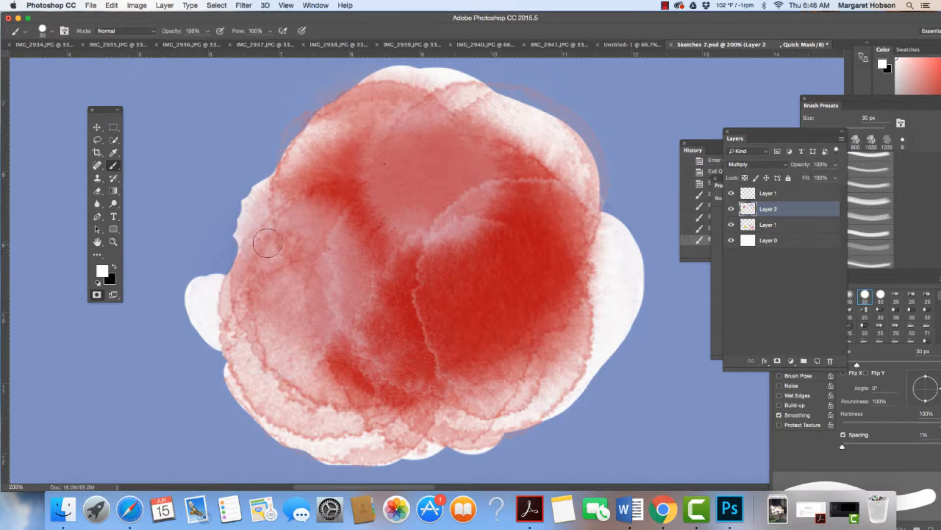
{"action": "mouse_move", "coordinate": [489, 97]}
{"action": "left_mouse_down"}
{"action": "mouse_move", "coordinate": [534, 103]}
{"action": "mouse_move", "coordinate": [579, 137]}
{"action": "mouse_move", "coordinate": [593, 155]}
{"action": "mouse_move", "coordinate": [596, 206]}
{"action": "left_mouse_up"}
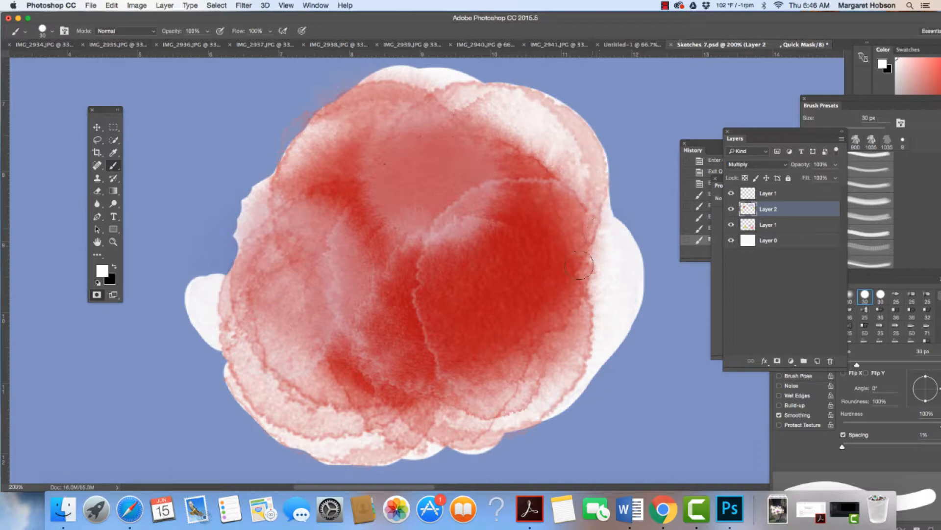
Check the red blob's edges by hiding and showing Layer 0, and paint white along its upper-left edge.
{"action": "left_click", "coordinate": [731, 242]}
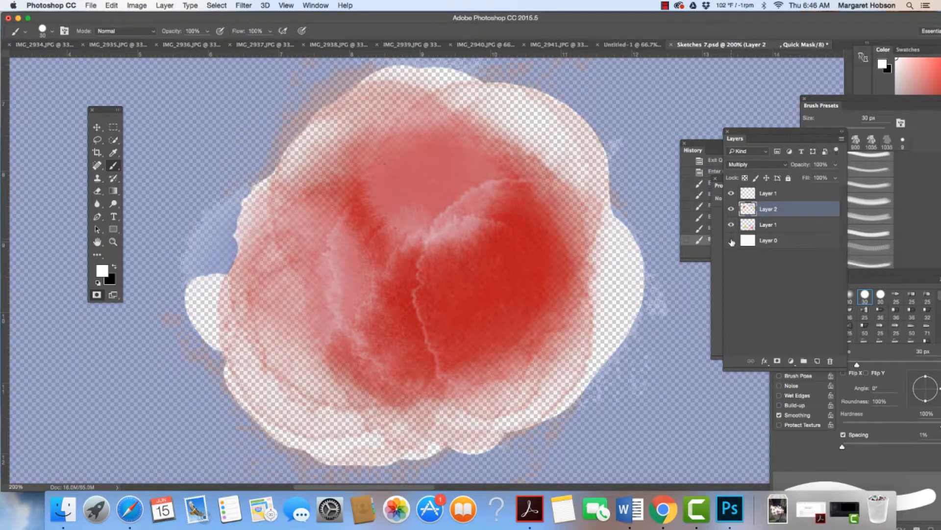
{"action": "left_click", "coordinate": [731, 241]}
{"action": "left_click", "coordinate": [732, 241]}
{"action": "left_click", "coordinate": [732, 241]}
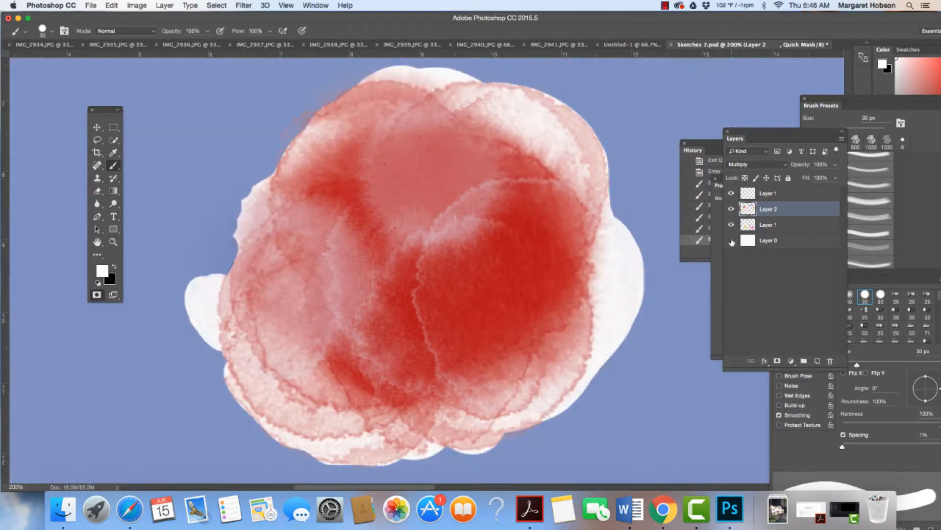
{"action": "left_click", "coordinate": [732, 241]}
{"action": "left_click", "coordinate": [731, 242]}
{"action": "mouse_move", "coordinate": [317, 126]}
{"action": "left_mouse_down"}
{"action": "mouse_move", "coordinate": [290, 141]}
{"action": "mouse_move", "coordinate": [287, 184]}
{"action": "left_mouse_up"}
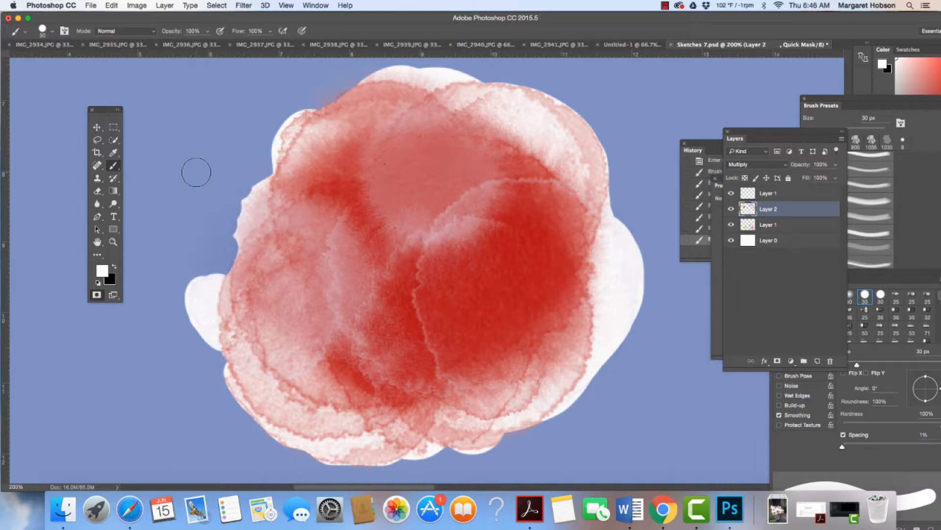
Exit Quick Mask mode and define the selected red blob as a brush preset under the suggested name.
{"action": "left_click", "coordinate": [97, 294]}
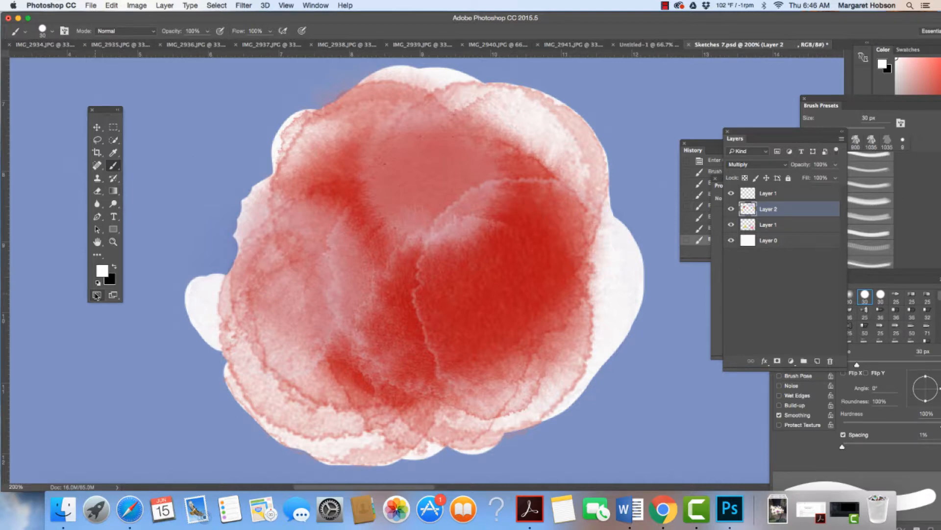
{"action": "left_click", "coordinate": [111, 5]}
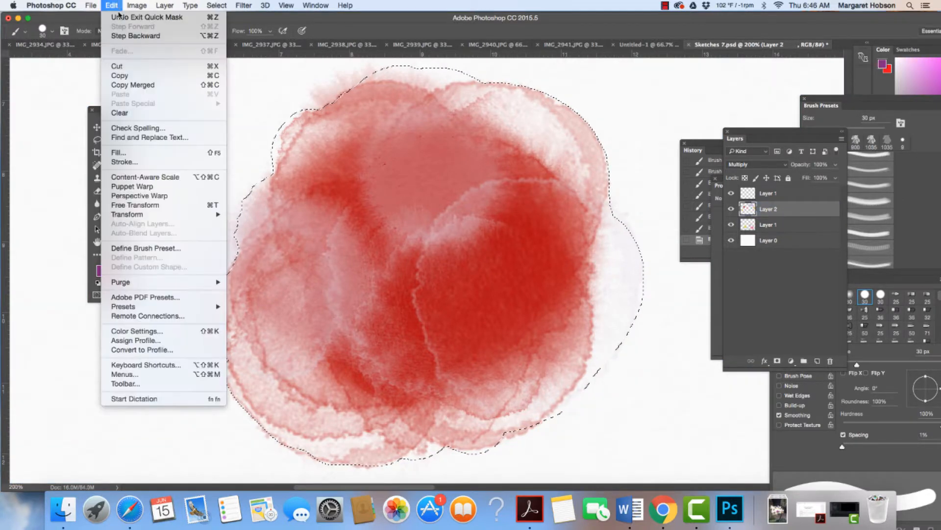
{"action": "left_click", "coordinate": [147, 248]}
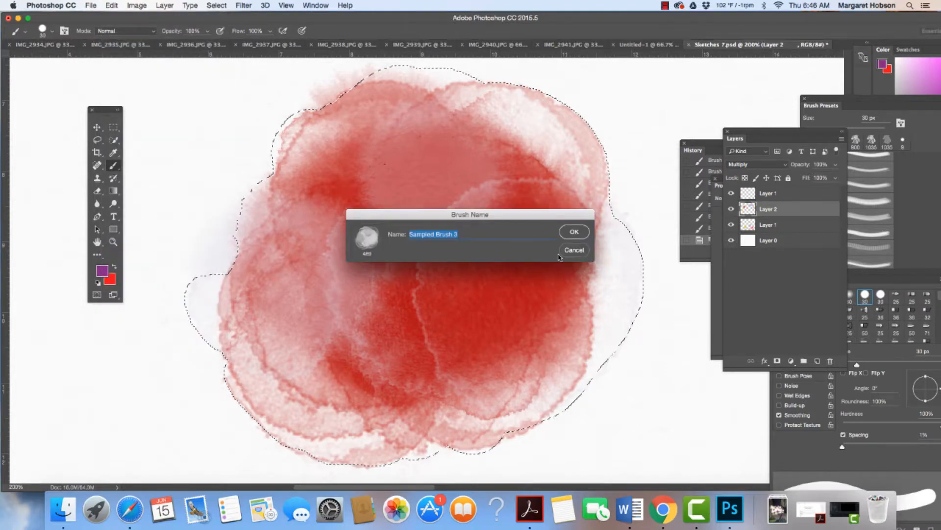
{"action": "left_click", "coordinate": [574, 233]}
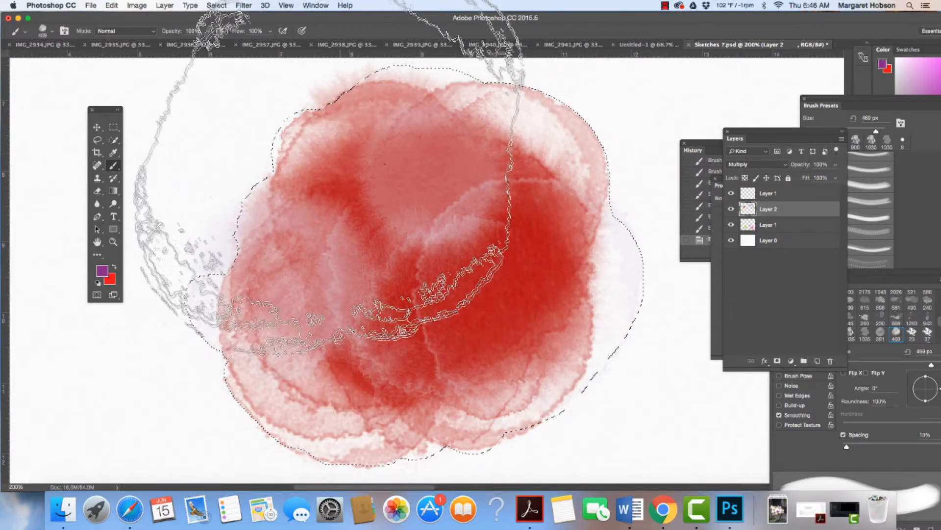
Zoom out to 66.7% and bring the Brush Presets panel in front of the Layers panel.
{"action": "key", "text": "super+minus"}
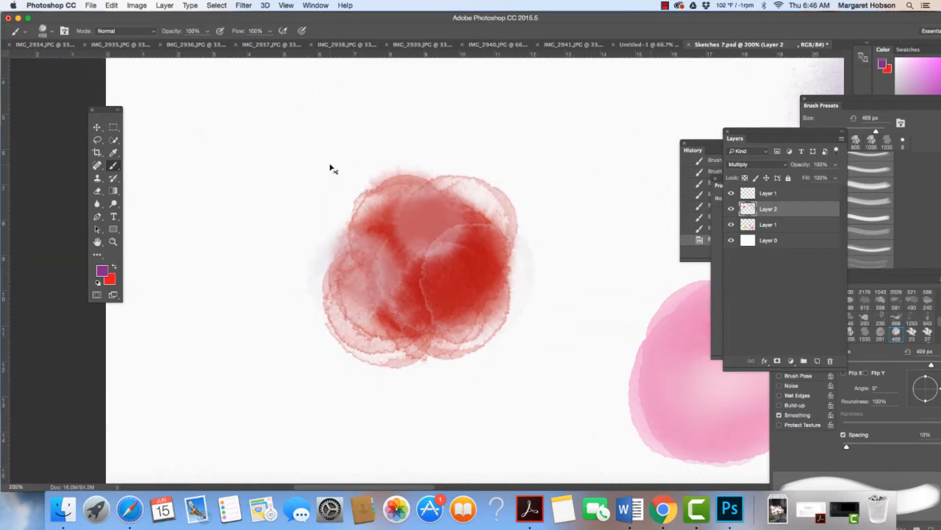
{"action": "key", "text": "super+minus"}
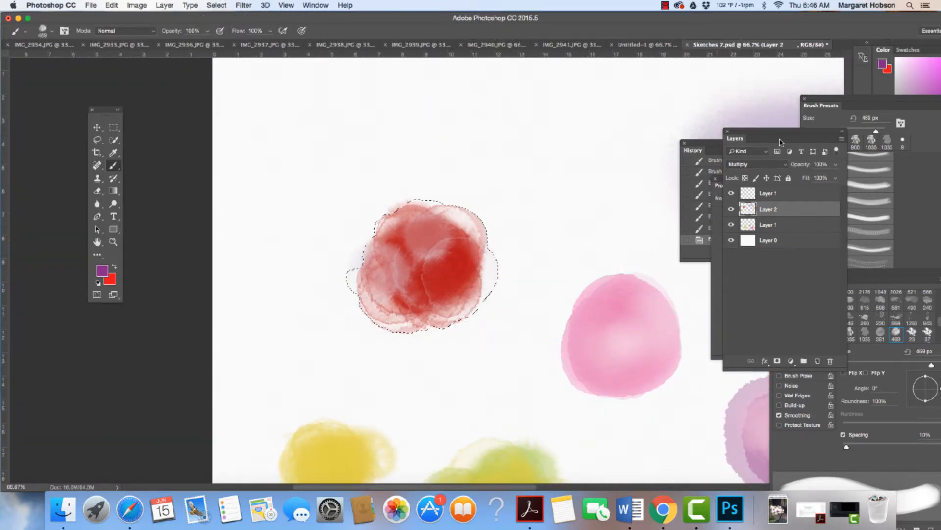
{"action": "left_click_drag", "start_coordinate": [854, 101], "coordinate": [836, 99]}
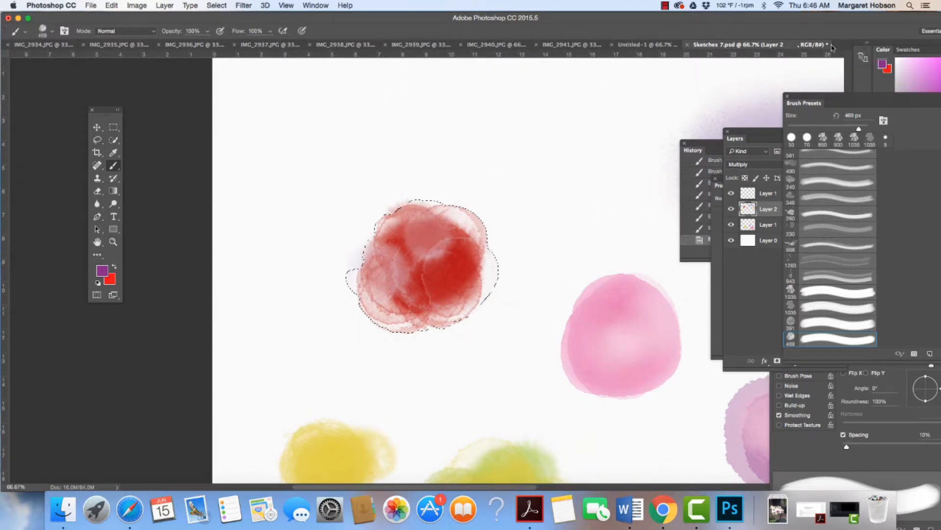
Look through the open Untitled-1 drawing and plant photos, compare them with Sketches 7.psd, and bring up IMG_2936.JPG.
{"action": "left_click", "coordinate": [649, 45]}
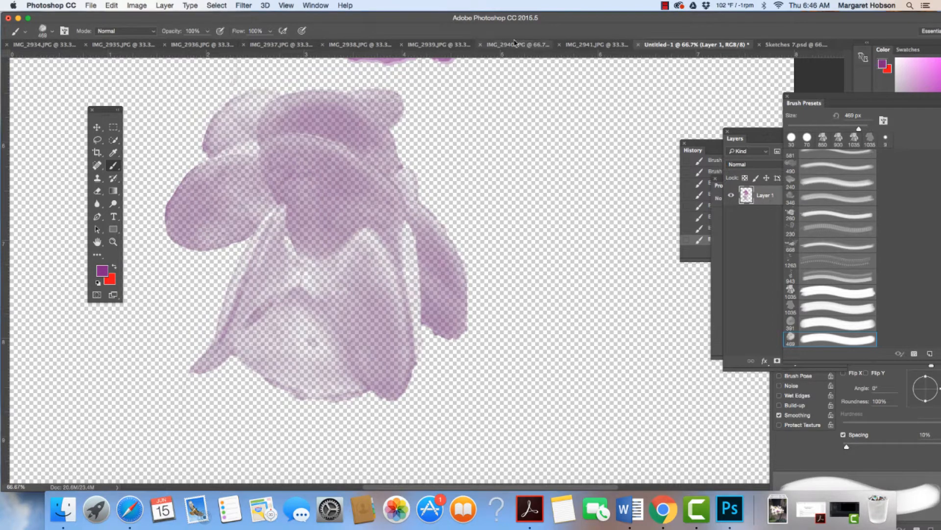
{"action": "left_click", "coordinate": [598, 45]}
{"action": "left_click", "coordinate": [520, 47]}
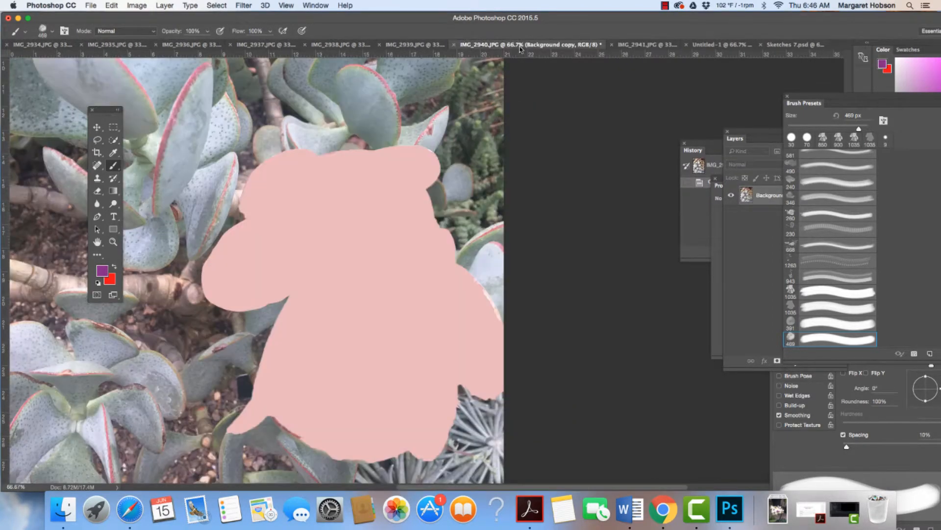
{"action": "left_click", "coordinate": [415, 45]}
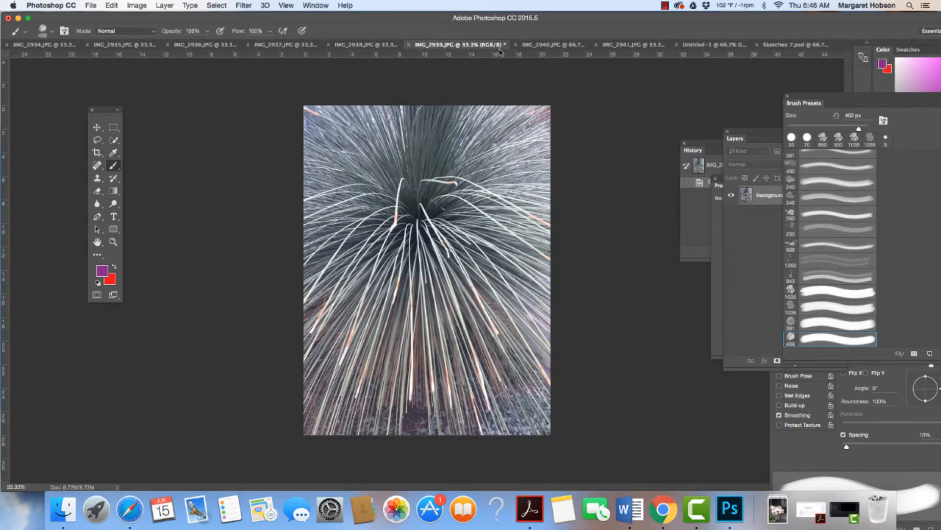
{"action": "left_click", "coordinate": [543, 46]}
{"action": "left_click", "coordinate": [647, 45]}
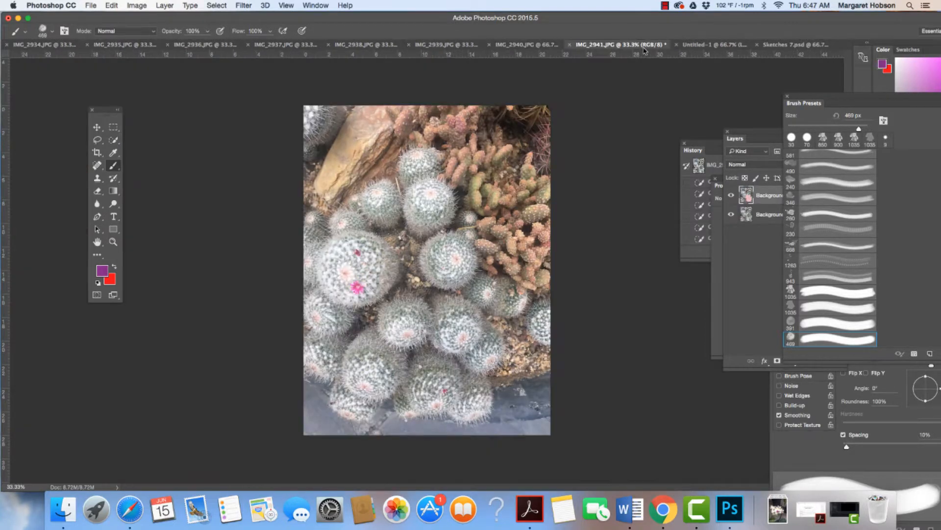
{"action": "left_click", "coordinate": [785, 46]}
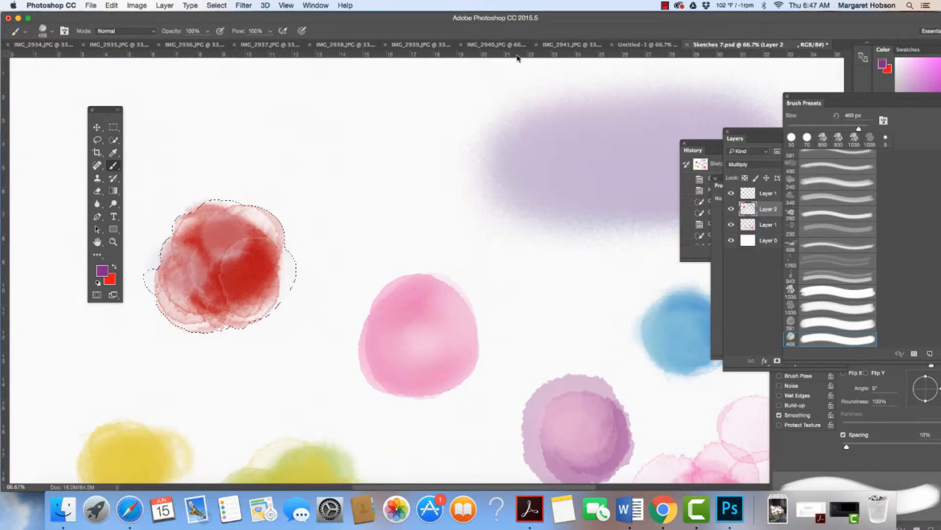
{"action": "left_click", "coordinate": [197, 46]}
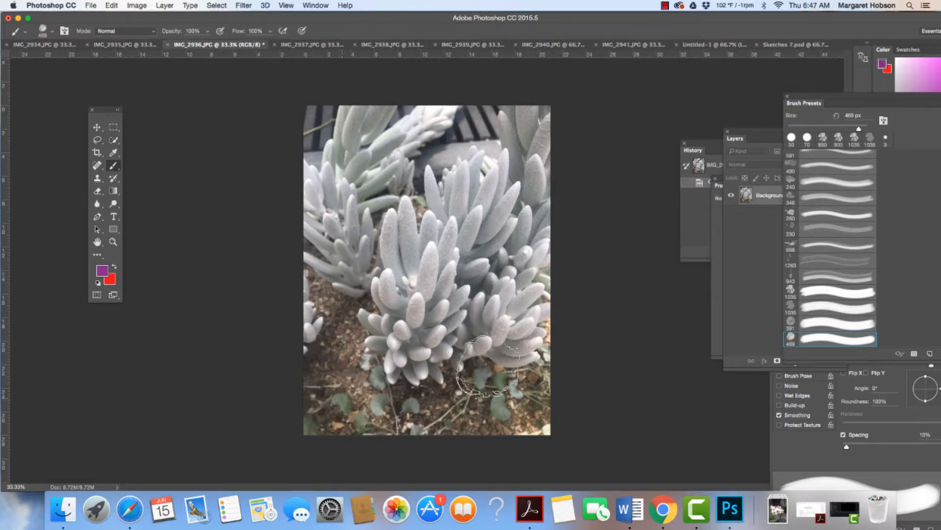
Add a new layer above the succulent photo and stamp the purple blob brush at 800 px in its lower-left, upper-right and upper-left corners.
{"action": "left_click_drag", "start_coordinate": [747, 142], "coordinate": [682, 128]}
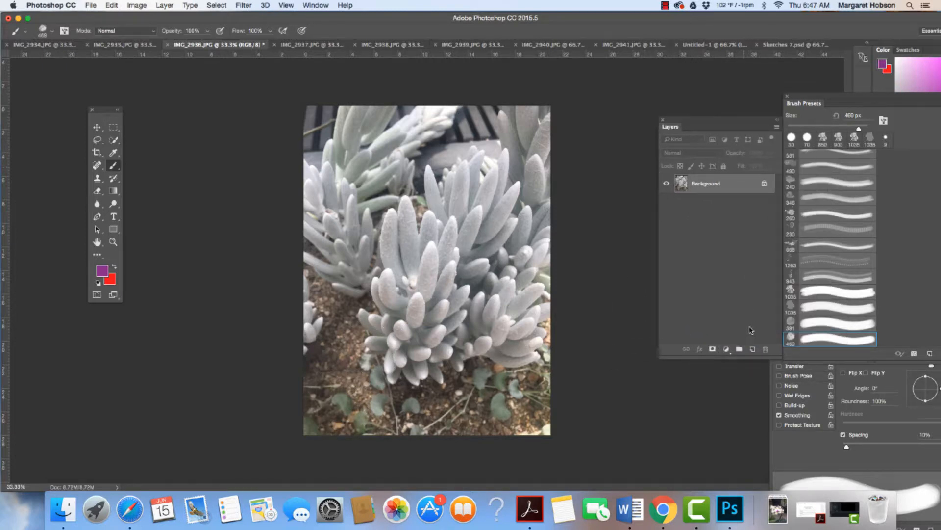
{"action": "left_click", "coordinate": [753, 350]}
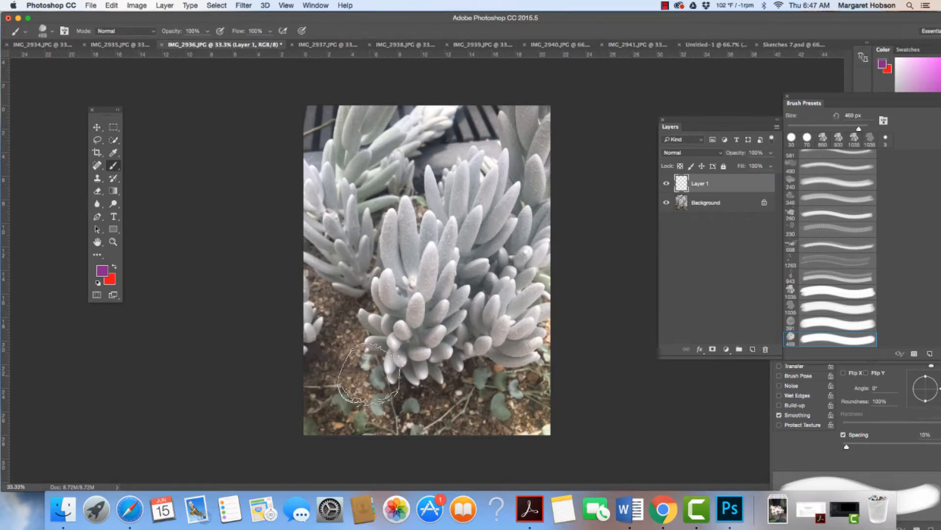
{"action": "key", "text": "bracketright"}
{"action": "key", "text": "bracketright"}
{"action": "key", "text": "bracketright"}
{"action": "key", "text": "bracketright"}
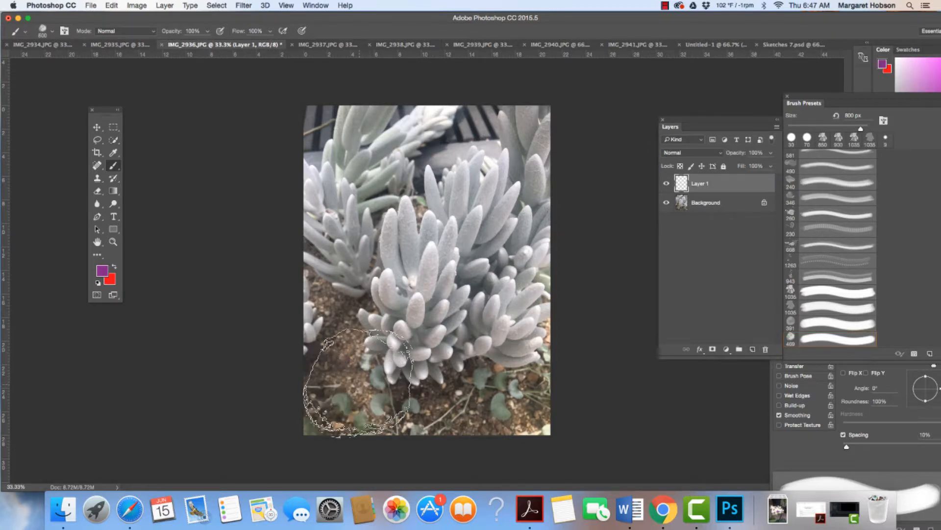
{"action": "left_click", "coordinate": [359, 377]}
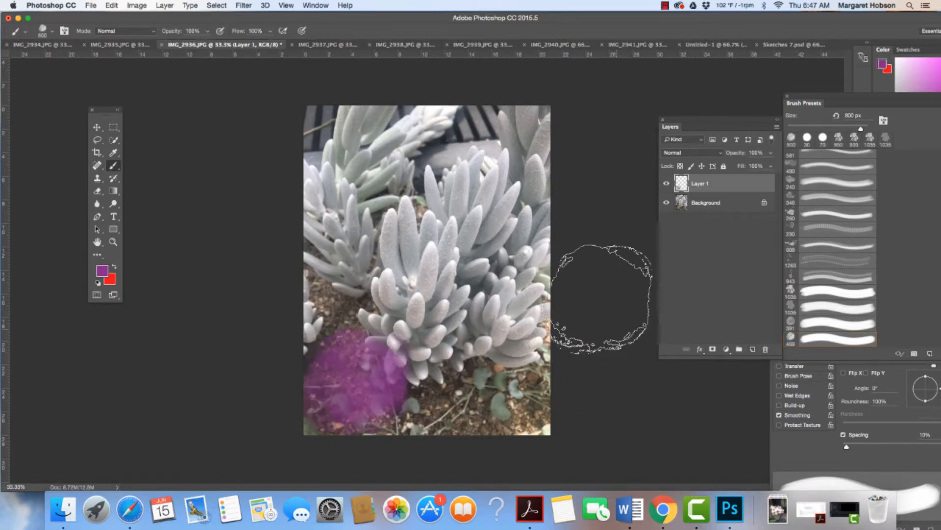
{"action": "left_click", "coordinate": [542, 137]}
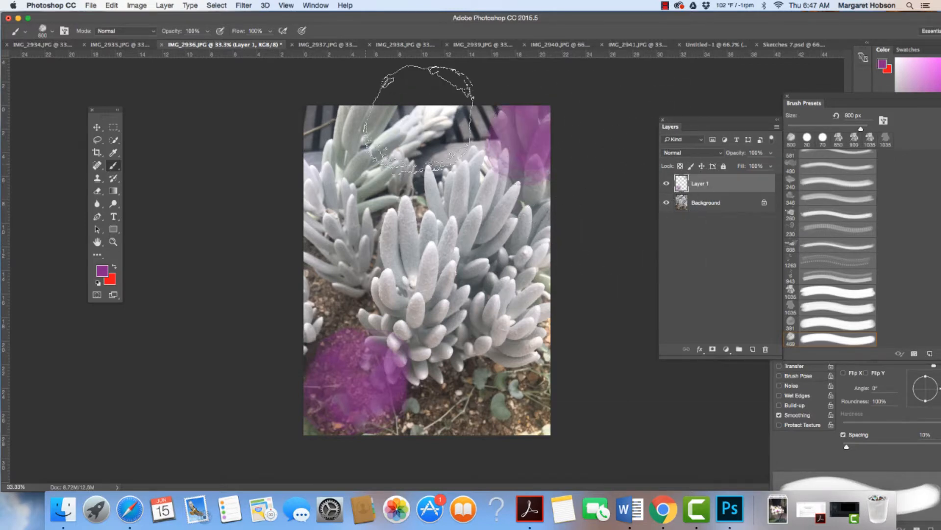
{"action": "left_click", "coordinate": [334, 127]}
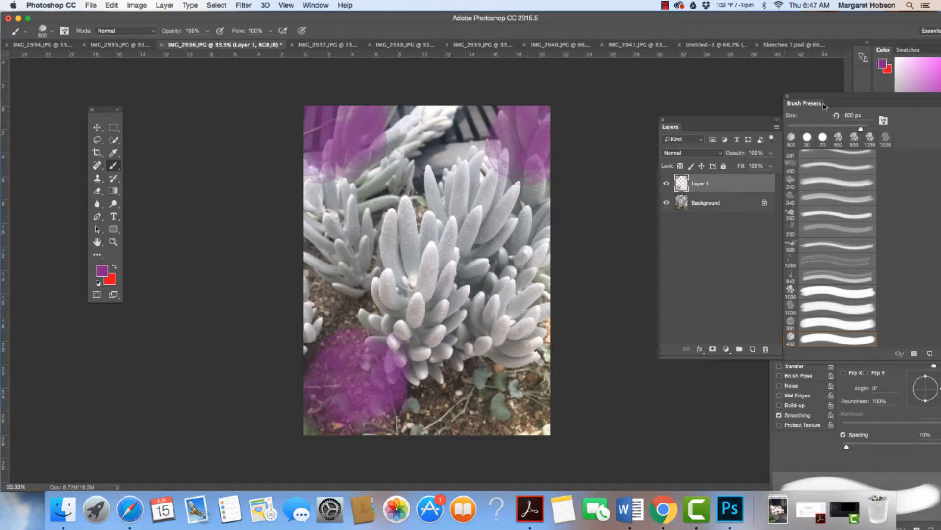
Bring the Brush Presets panel fully into view, try Sampled Brush 2 and Sampled Brush 3, and select the 1035 px succulent brush.
{"action": "left_click_drag", "start_coordinate": [817, 102], "coordinate": [715, 89]}
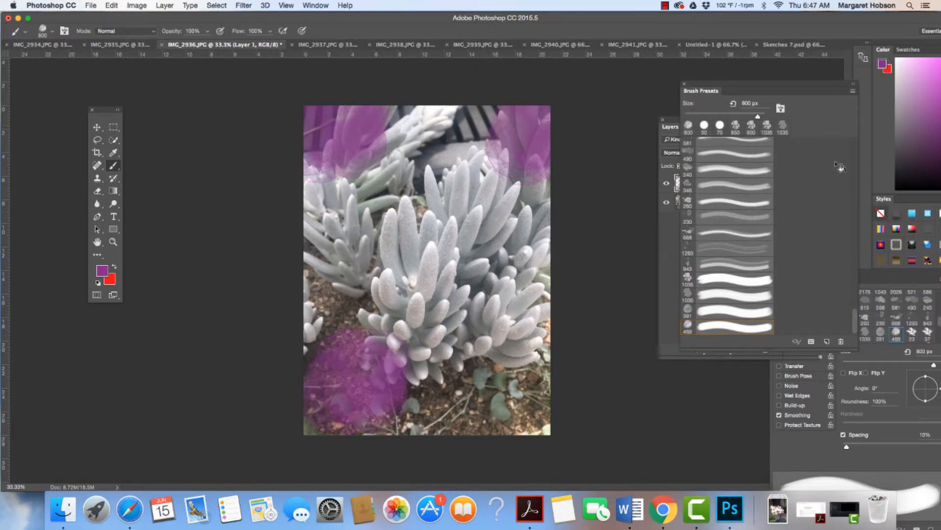
{"action": "left_click", "coordinate": [688, 311]}
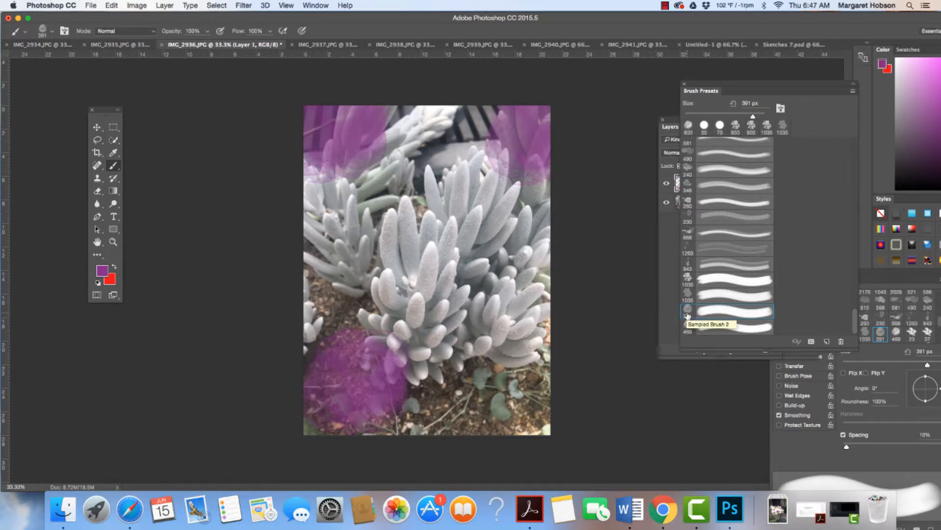
{"action": "left_click", "coordinate": [688, 329]}
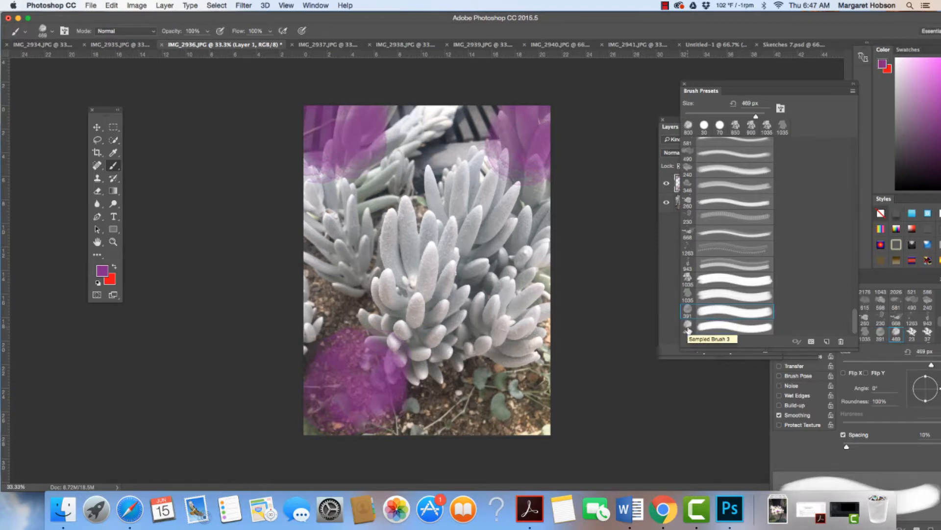
{"action": "left_click", "coordinate": [688, 281]}
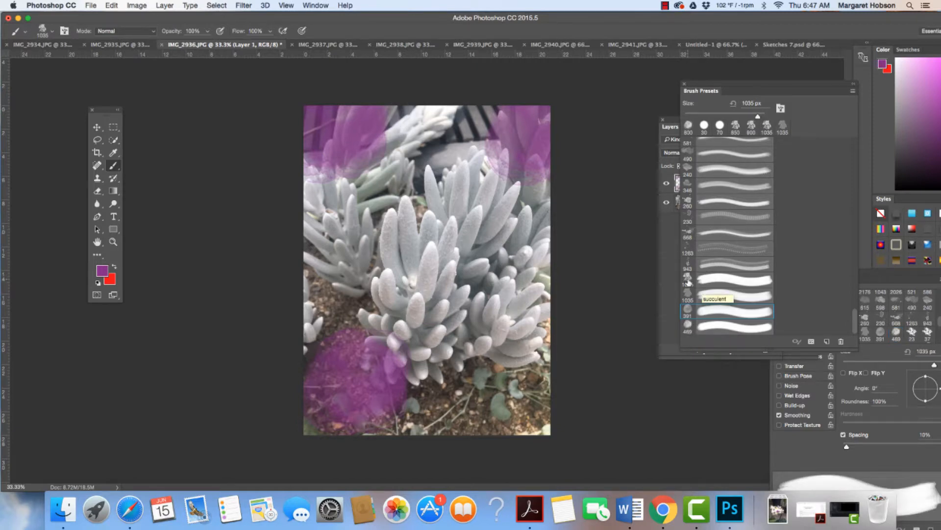
{"action": "left_click", "coordinate": [688, 282]}
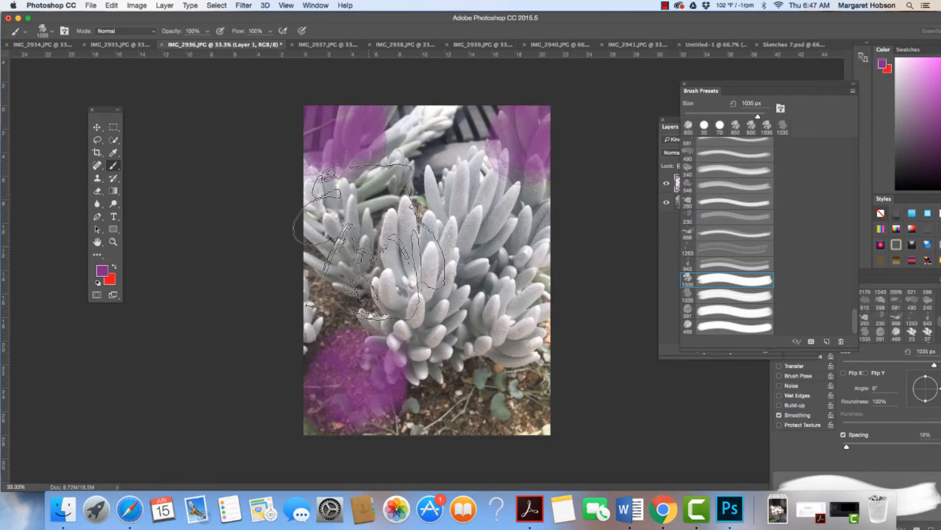
Set the foreground color to light pink (RGB 236, 184, 238) and stamp the brush over the photo's upper-right corner.
{"action": "left_click", "coordinate": [105, 271]}
{"action": "left_click", "coordinate": [676, 127]}
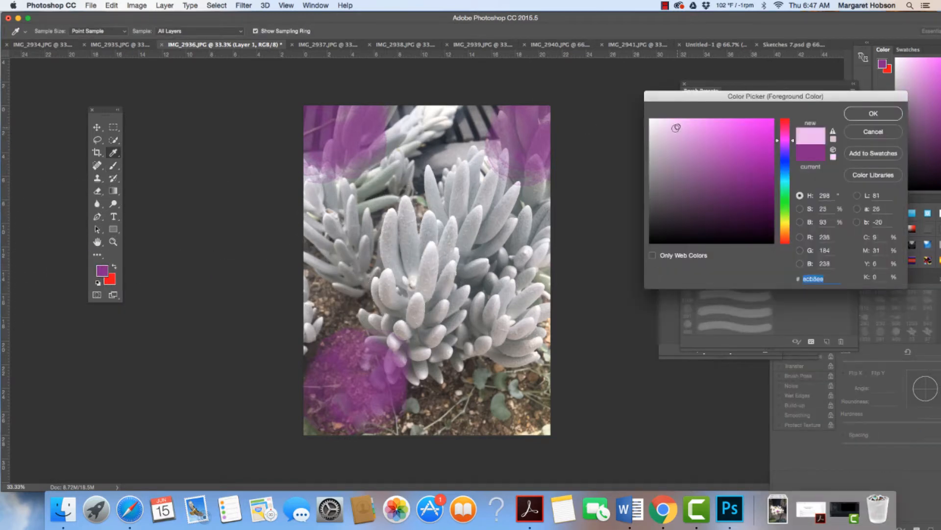
{"action": "left_click", "coordinate": [882, 113]}
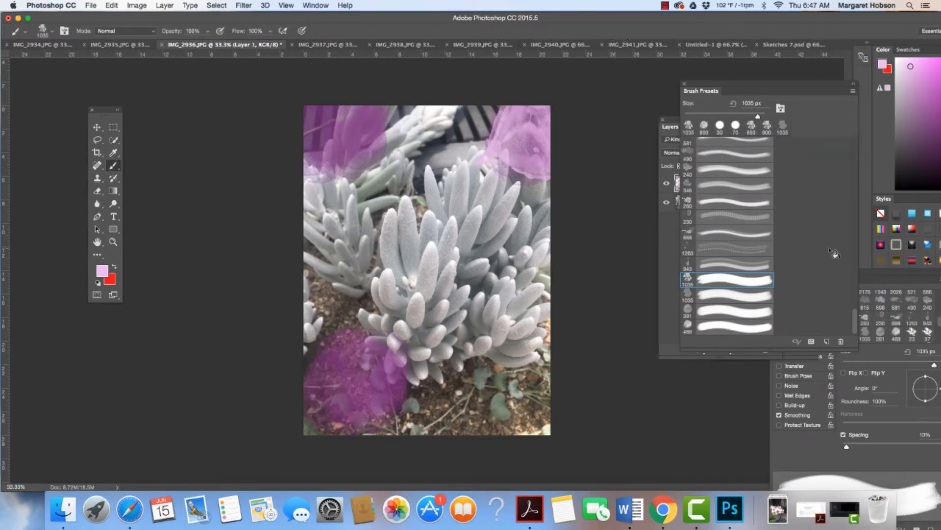
Select Sampled Brush 2, set the foreground color to dusty magenta #a94c85, and stamp it on the photo's left edge above the purple blob.
{"action": "left_click", "coordinate": [689, 309]}
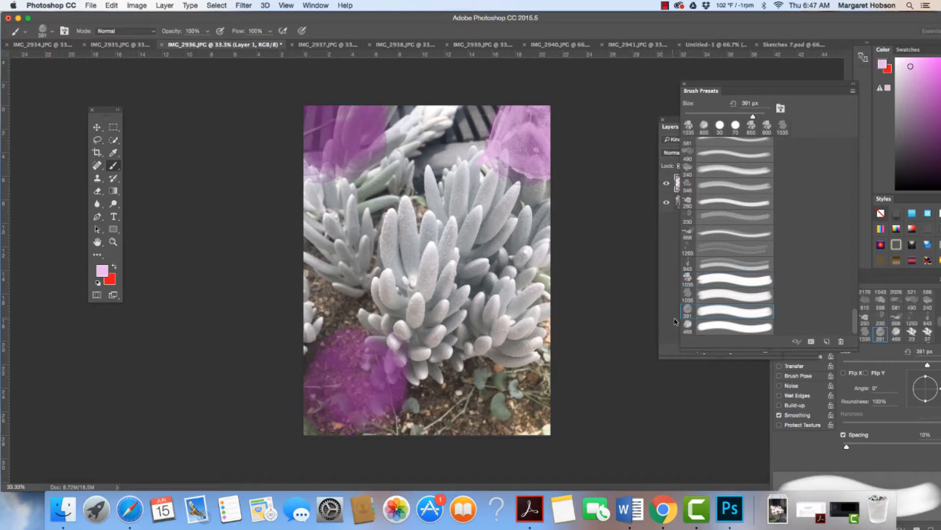
{"action": "left_click", "coordinate": [103, 271]}
{"action": "left_click", "coordinate": [713, 158]}
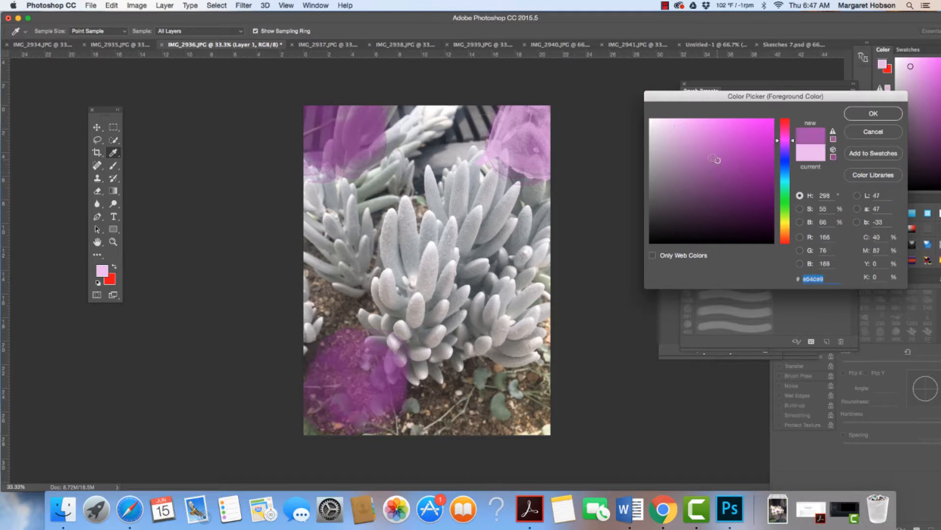
{"action": "left_click", "coordinate": [787, 132]}
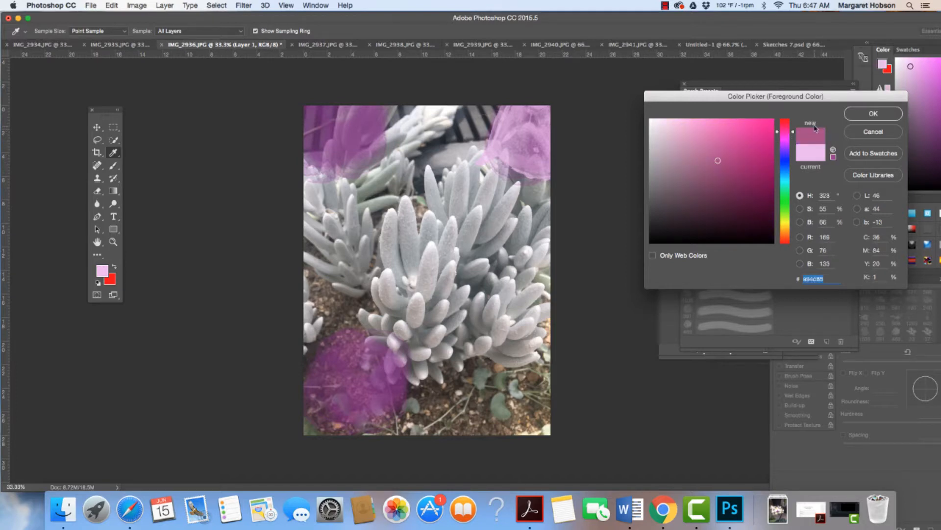
{"action": "left_click", "coordinate": [851, 118]}
{"action": "key", "text": "b"}
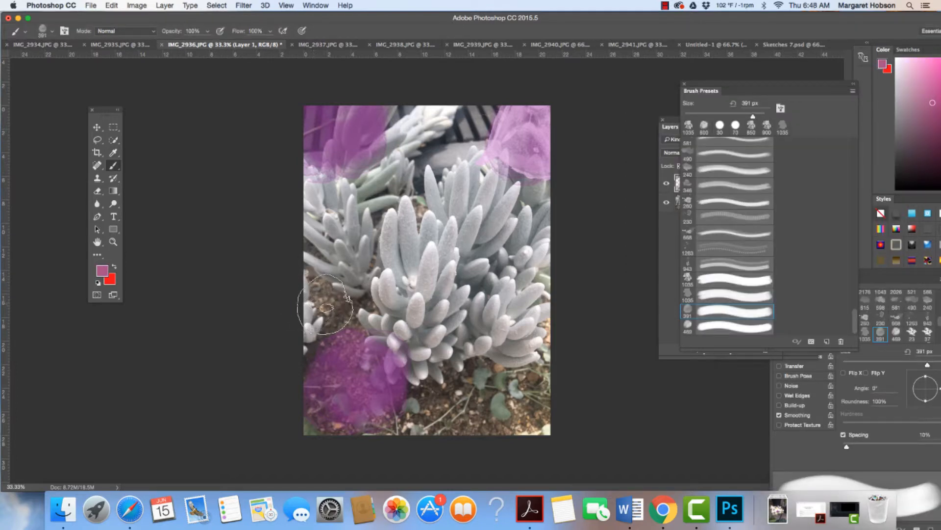
{"action": "left_click", "coordinate": [326, 306]}
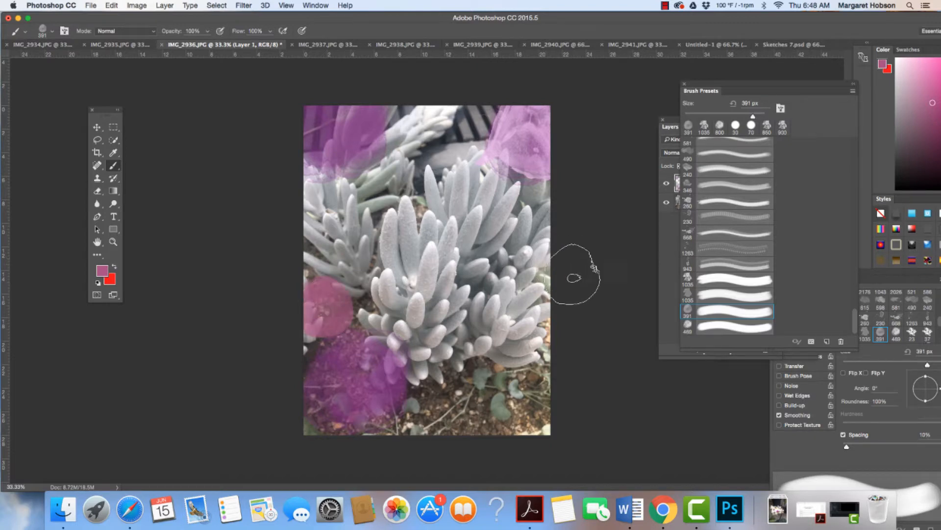
Set the brush size to 460 px and stamp the dusty magenta circle over the photo's upper-right corner.
{"action": "left_click", "coordinate": [51, 33]}
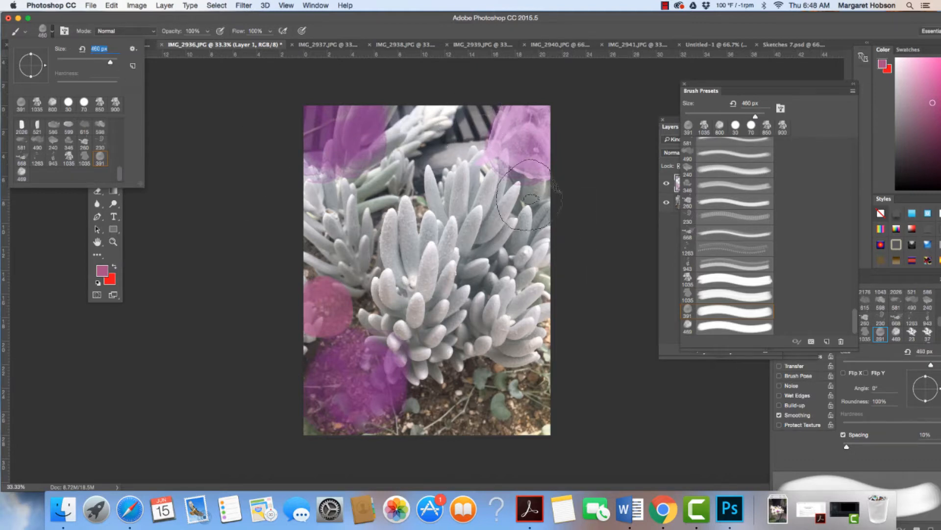
{"action": "left_click", "coordinate": [520, 117]}
{"action": "left_click", "coordinate": [521, 120]}
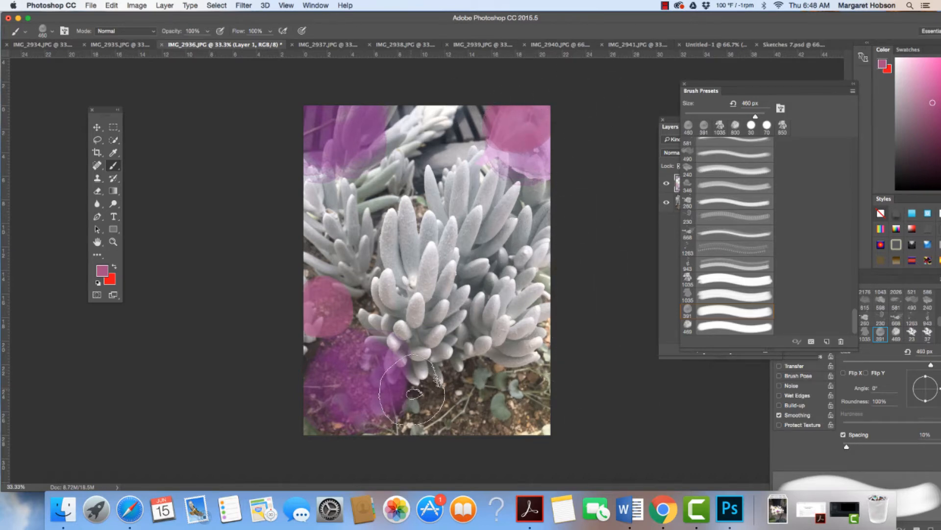
Create a new white 8 × 10 inch RGB document at 300 pixels/inch.
{"action": "left_click", "coordinate": [734, 45]}
{"action": "left_click", "coordinate": [784, 46]}
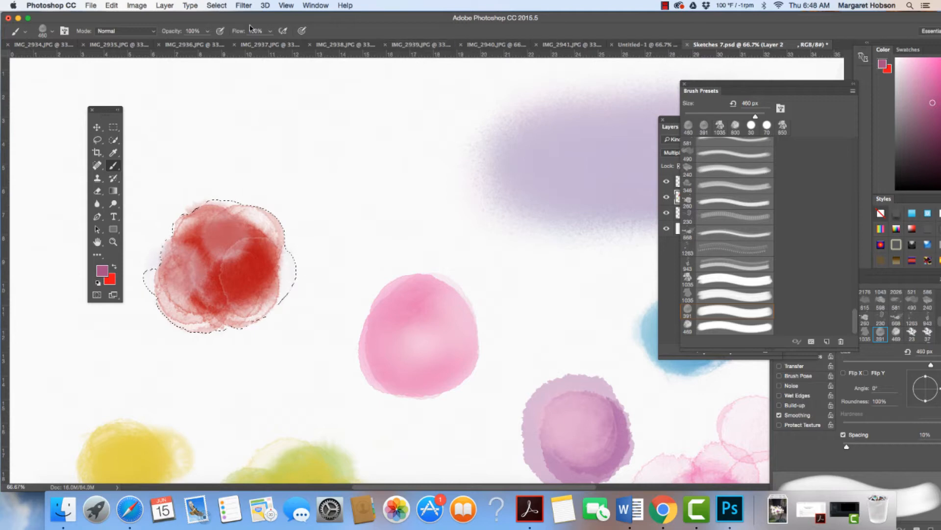
{"action": "left_click", "coordinate": [92, 5]}
{"action": "left_click", "coordinate": [98, 19]}
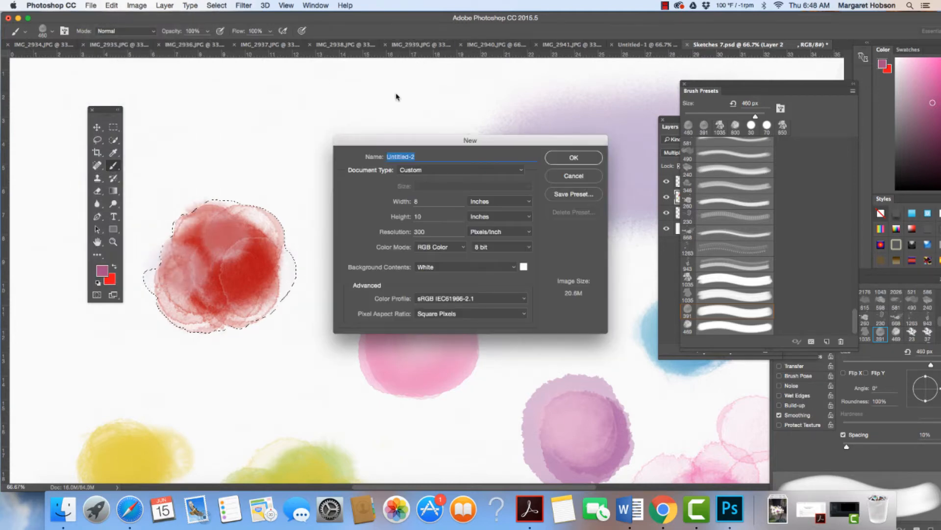
{"action": "left_click", "coordinate": [591, 161]}
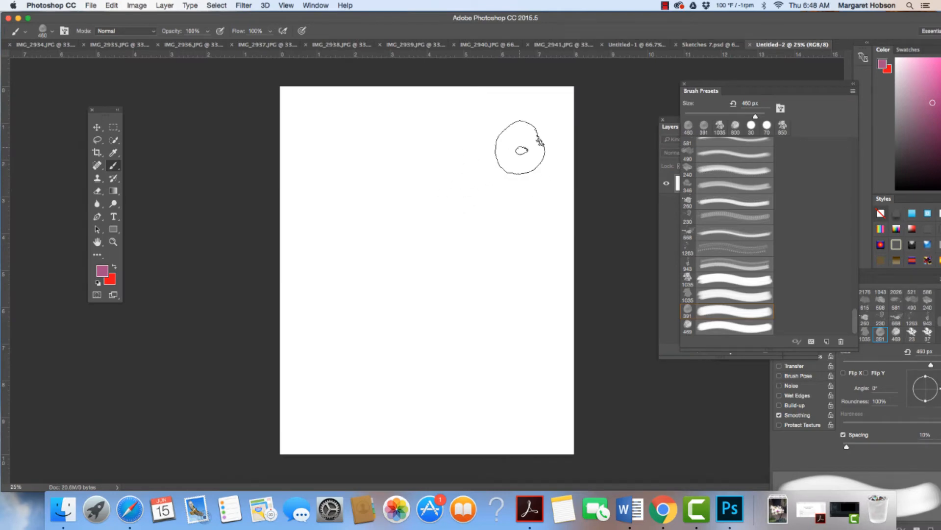
Stamp the 460 px brush near the page's upper-right corner and the 469 px Sampled Brush 3 near the lower-right corner.
{"action": "left_click", "coordinate": [534, 133]}
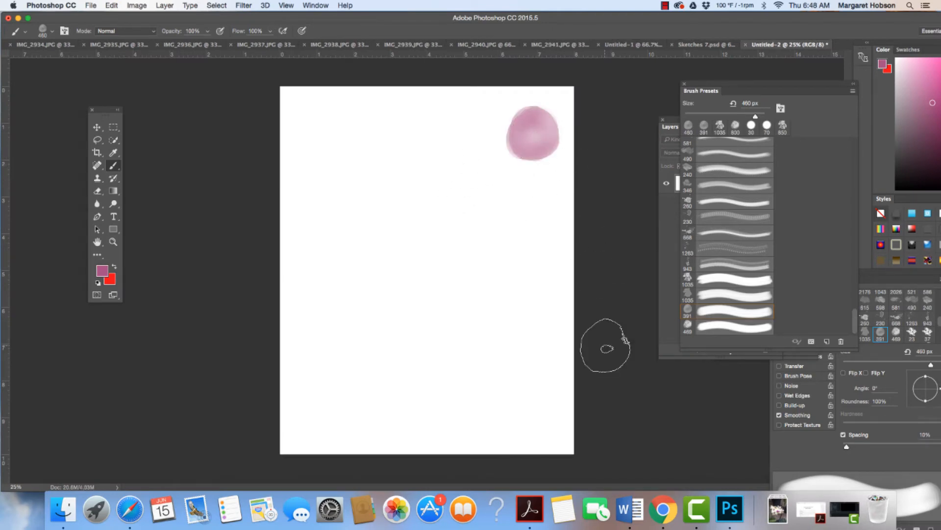
{"action": "left_click", "coordinate": [710, 326]}
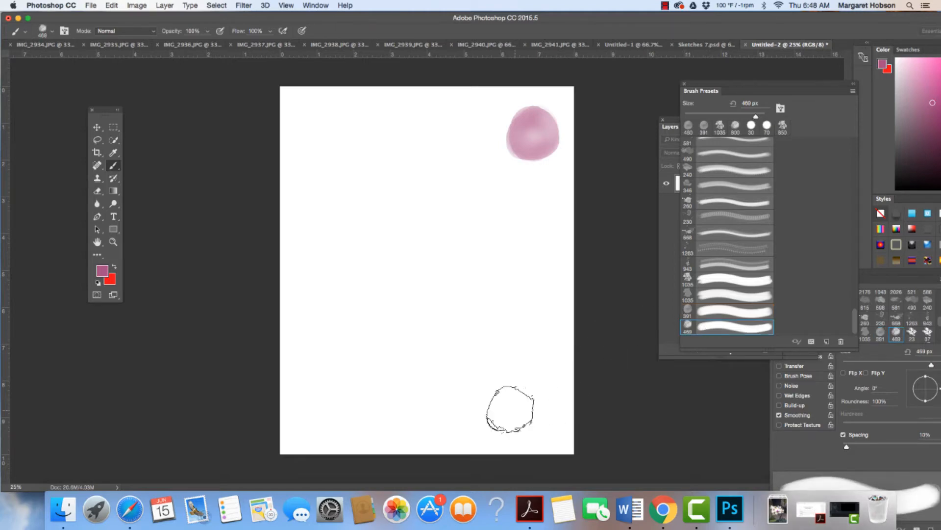
{"action": "left_click", "coordinate": [523, 414]}
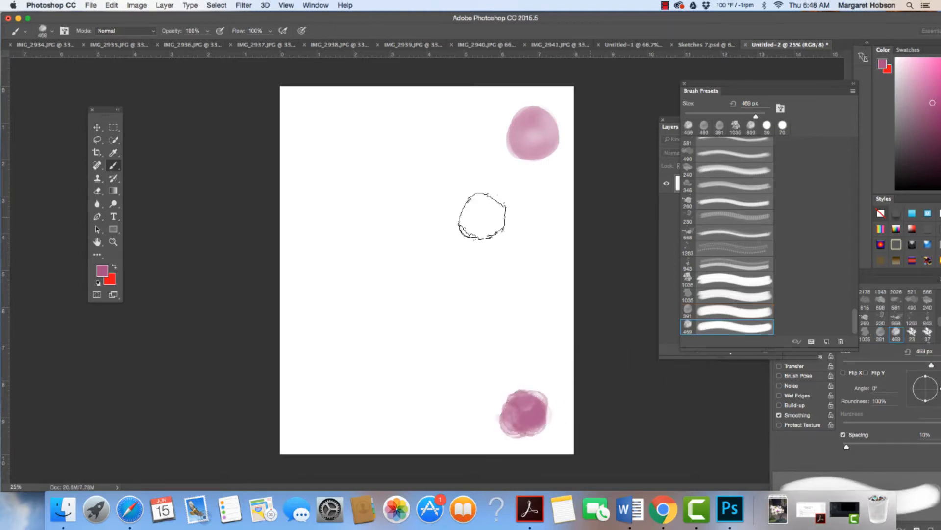
Set the foreground color to pink #eb78be and stamp the 469 px blob brush in the page's upper-left corner.
{"action": "left_click", "coordinate": [102, 271]}
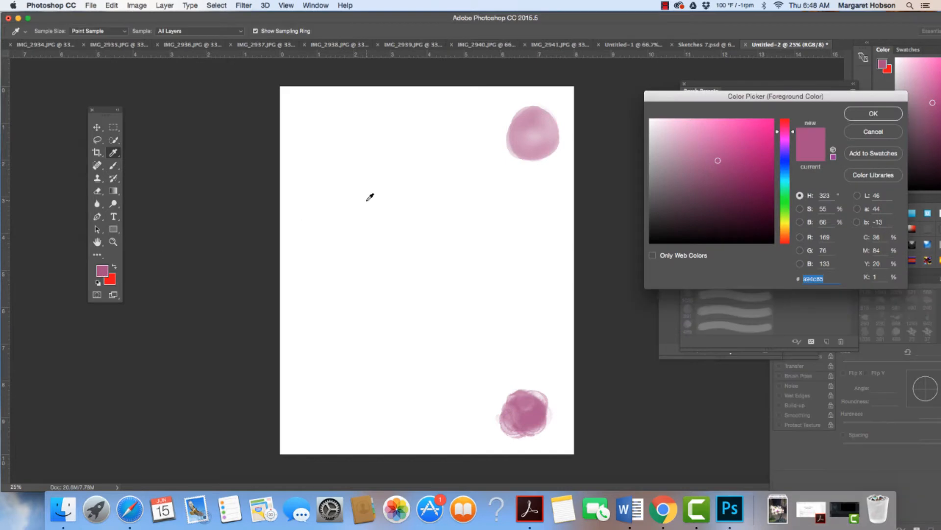
{"action": "left_click_drag", "start_coordinate": [684, 135], "coordinate": [710, 129]}
{"action": "left_click", "coordinate": [873, 113]}
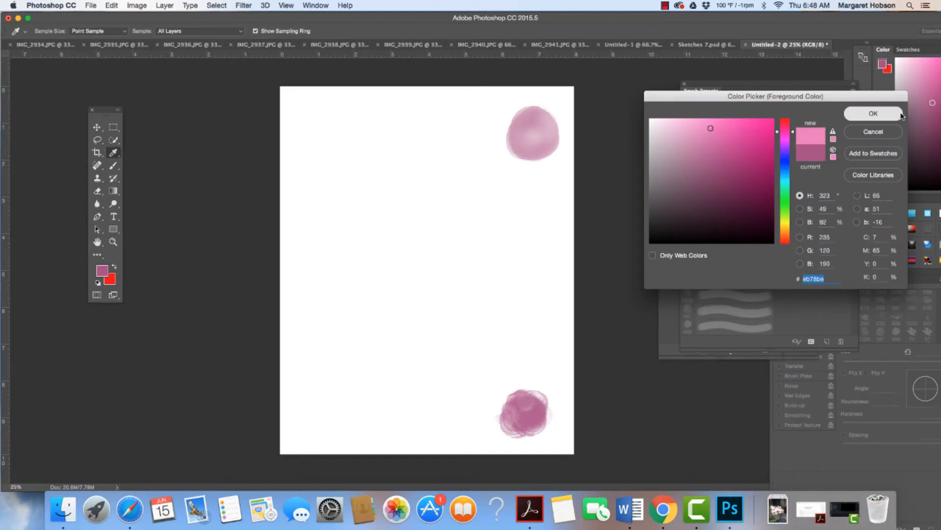
{"action": "left_click", "coordinate": [317, 118]}
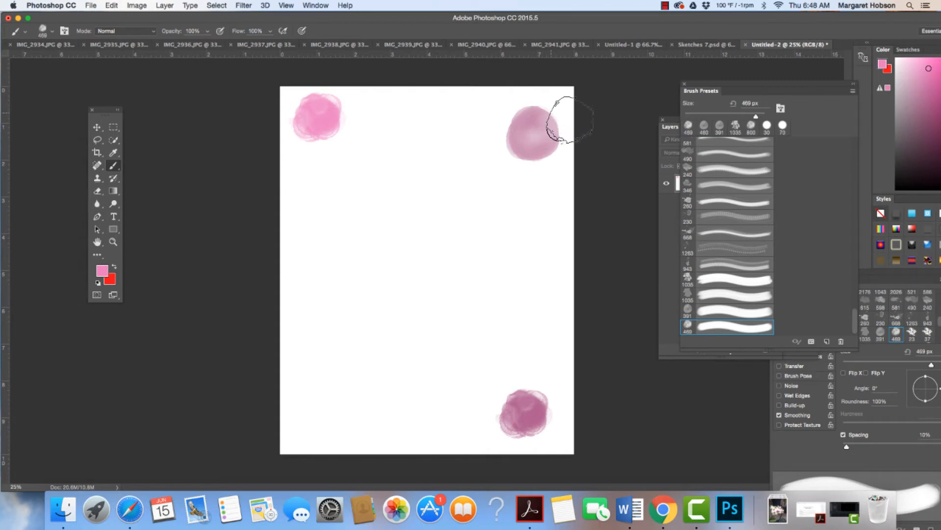
Set the brush size to 1400 px and build up overlapping pink stamps on the lower part of the page's left edge.
{"action": "left_click", "coordinate": [52, 32]}
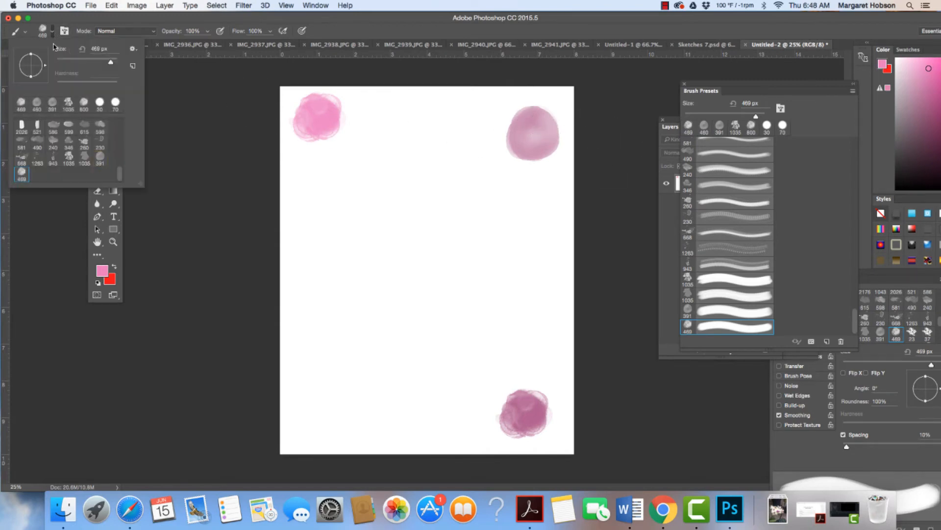
{"action": "left_click", "coordinate": [109, 63]}
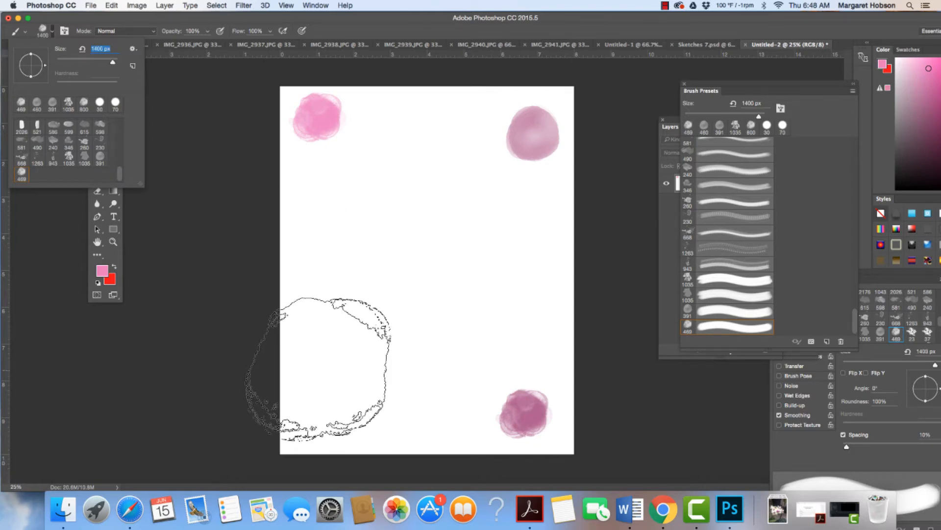
{"action": "left_click", "coordinate": [319, 369]}
{"action": "left_click", "coordinate": [319, 369]}
{"action": "left_click", "coordinate": [319, 369]}
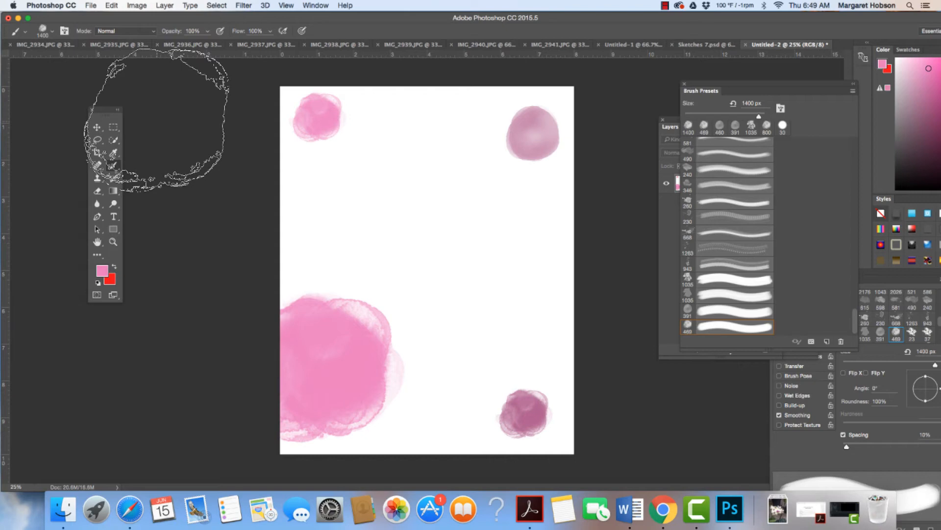
Inspect the large pink blob's edge up close, and stamp the 1400 px brush on the page's right edge below the upper-right circle.
{"action": "key", "text": "super+equal"}
{"action": "key", "text": "super+equal"}
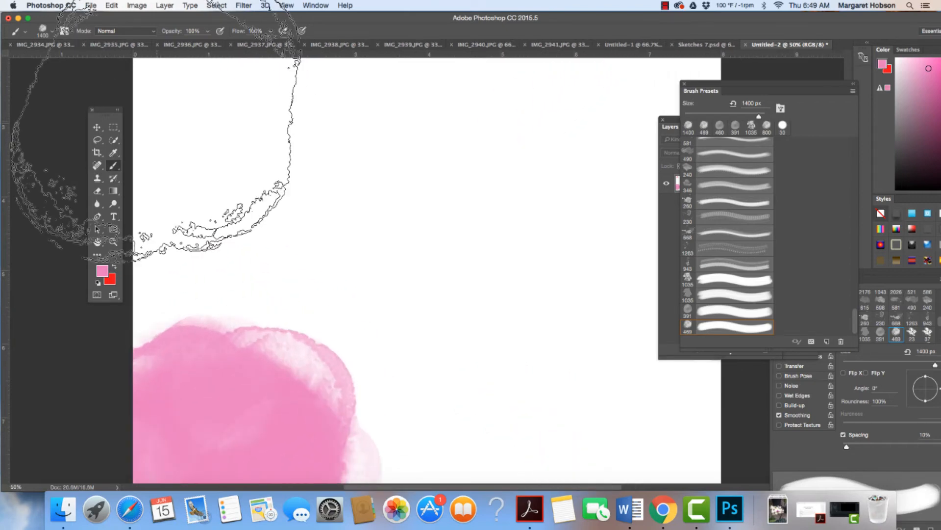
{"action": "key", "text": "super+minus"}
{"action": "key", "text": "super+minus"}
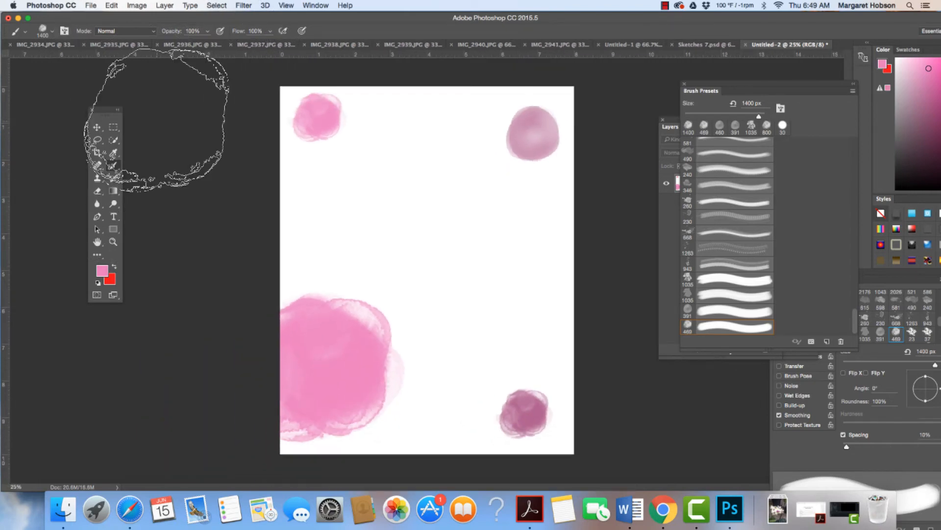
{"action": "left_click", "coordinate": [586, 207]}
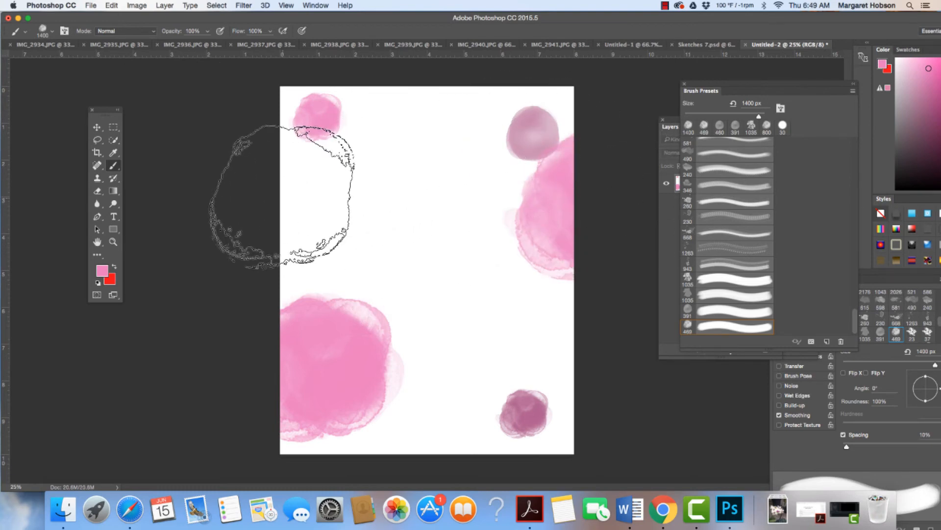
Set the blob brush's spacing to 137% and its angle to -103°, and stamp it on the page's bottom edge beside the small mauve circle.
{"action": "left_click_drag", "start_coordinate": [674, 123], "coordinate": [660, 113]}
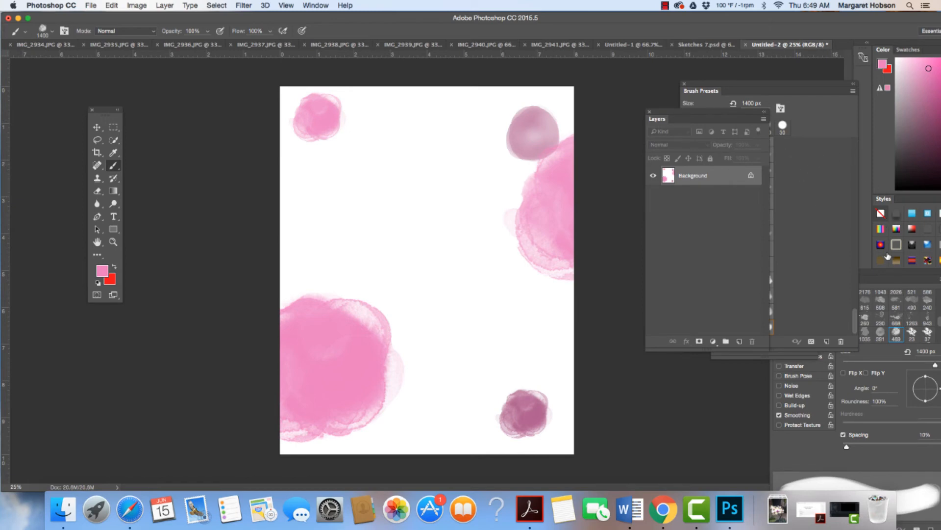
{"action": "left_click_drag", "start_coordinate": [886, 273], "coordinate": [734, 145]}
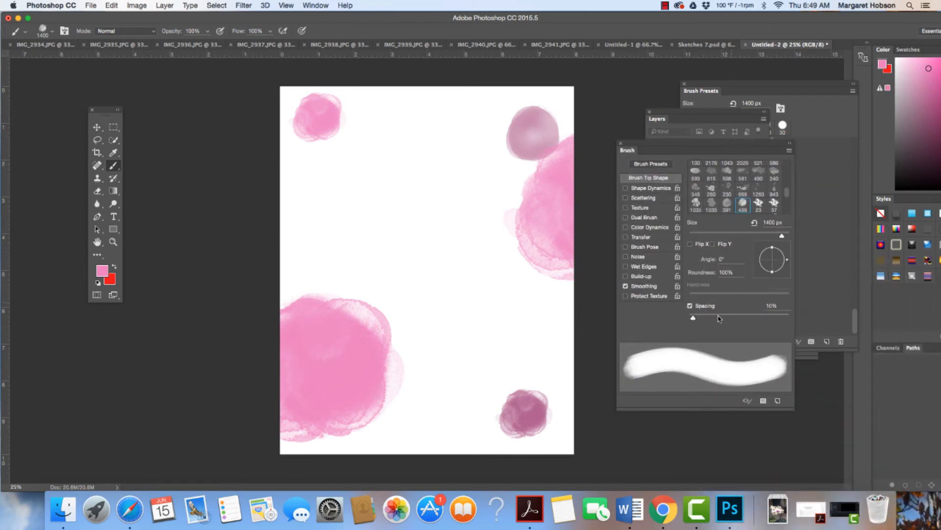
{"action": "left_click_drag", "start_coordinate": [747, 317], "coordinate": [751, 318]}
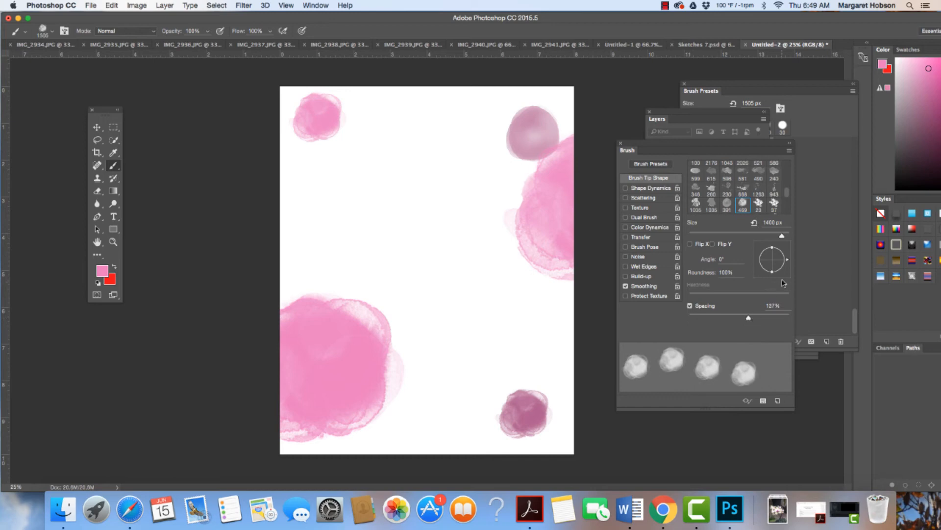
{"action": "left_click_drag", "start_coordinate": [787, 260], "coordinate": [769, 280]}
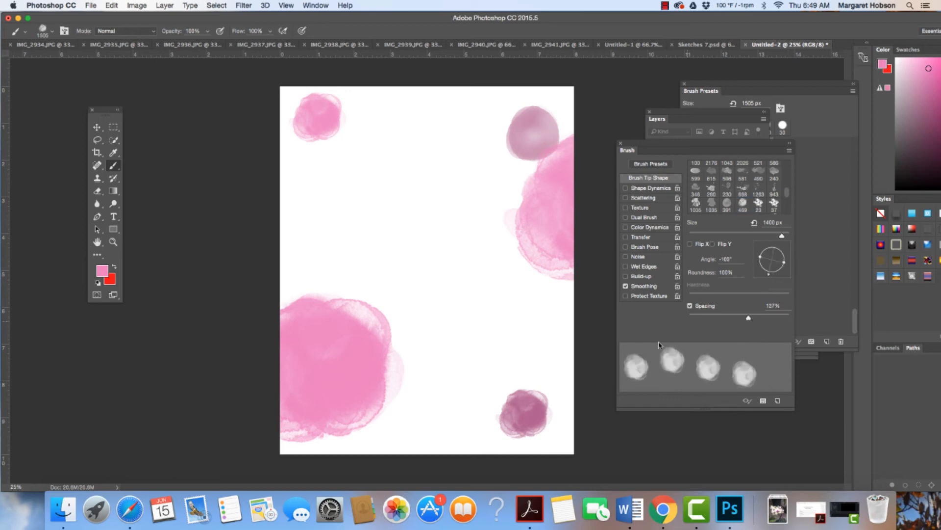
{"action": "left_click", "coordinate": [461, 454]}
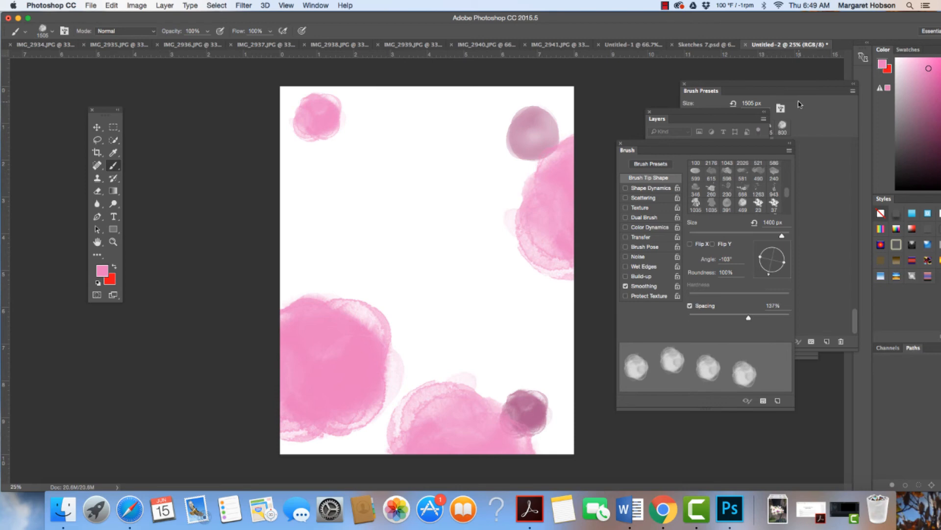
Choose the petal-shaped 1035 px brush, enlarge it to 1900 px and stamp it in pink at the center of the page.
{"action": "left_click", "coordinate": [696, 203]}
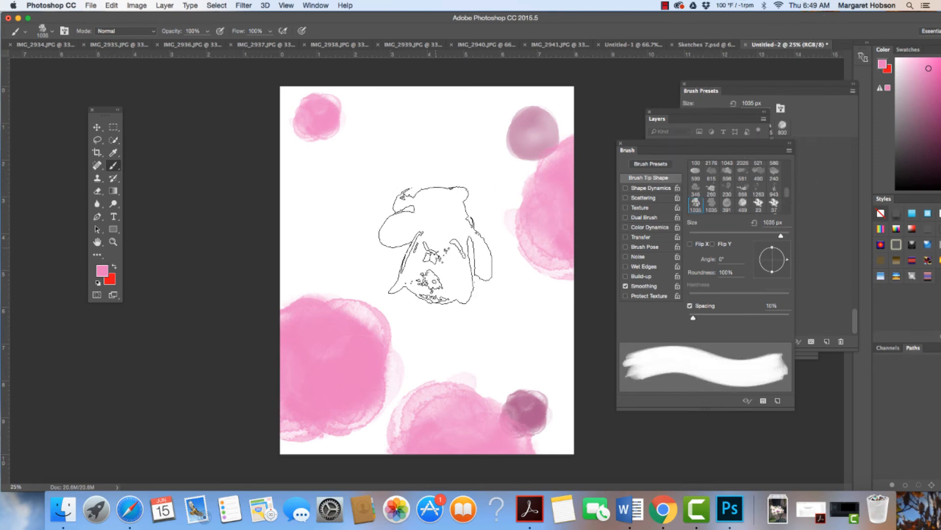
{"action": "key", "text": "bracketright"}
{"action": "key", "text": "bracketright"}
{"action": "key", "text": "bracketright"}
{"action": "key", "text": "bracketright"}
{"action": "key", "text": "bracketright"}
{"action": "key", "text": "bracketright"}
{"action": "key", "text": "bracketright"}
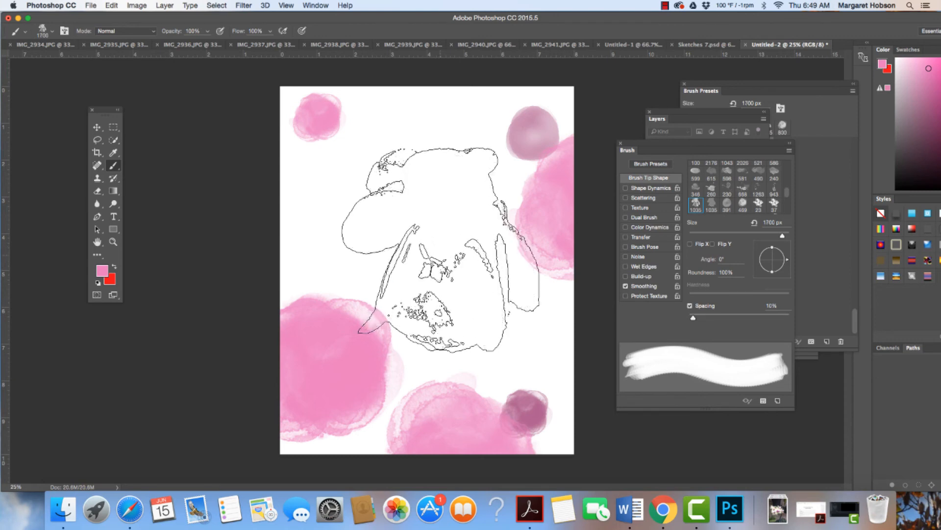
{"action": "key", "text": "bracketright"}
{"action": "key", "text": "bracketright"}
{"action": "left_click", "coordinate": [441, 250]}
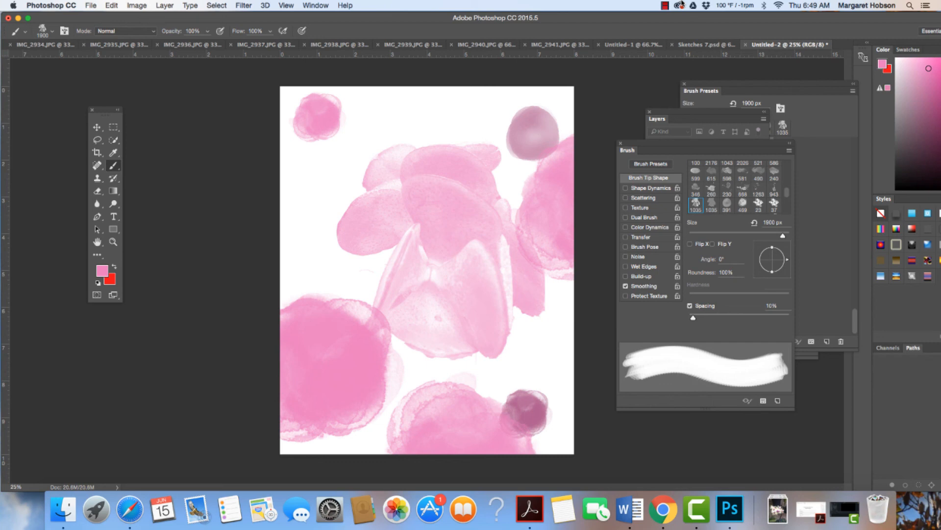
{"action": "left_click", "coordinate": [665, 6]}
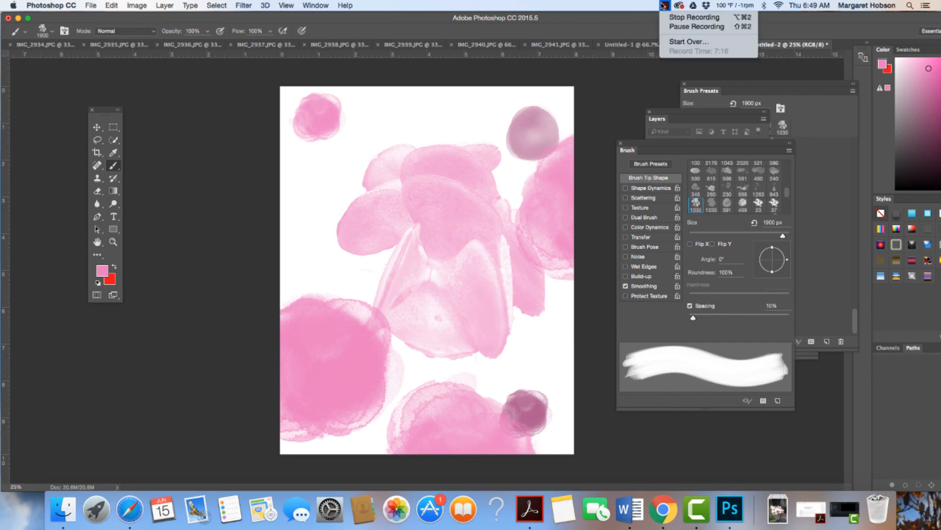